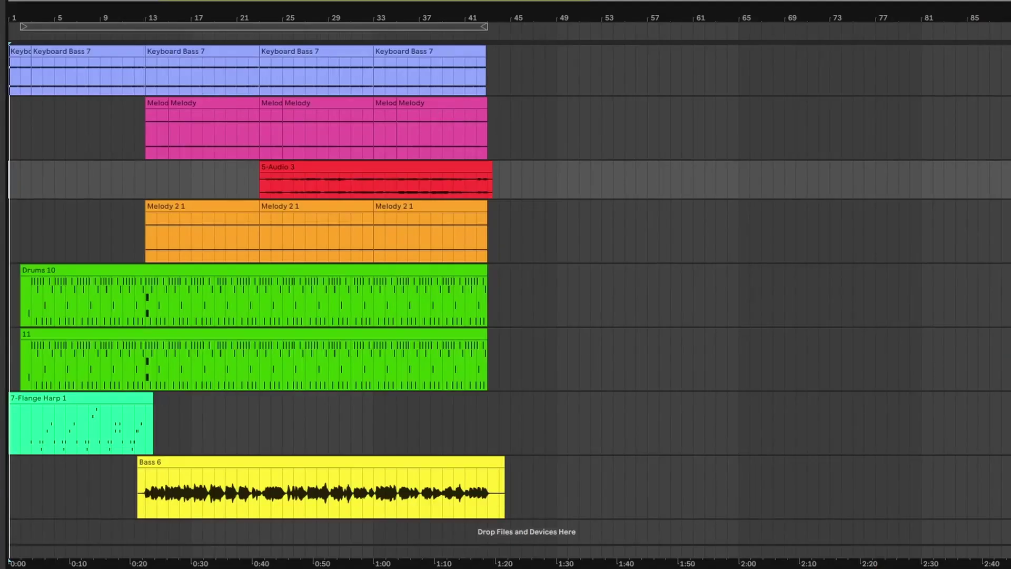
Play the original eight-track arrangement from the start to hear the old song.
key(space)
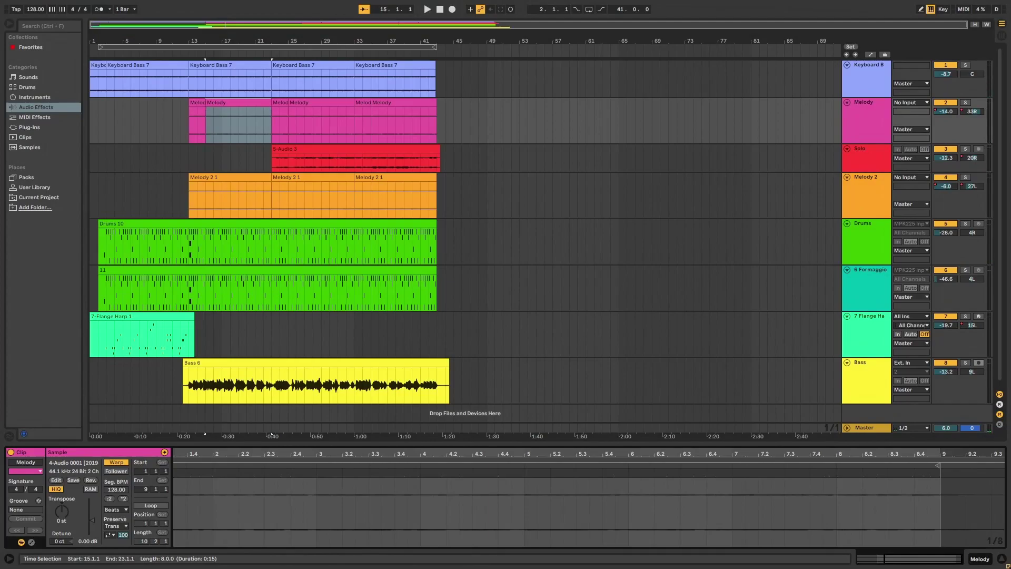
Play from the Melody clip at bar 13 with the Melody track soloed, then select the bar 15–23 clip.
click(238, 122)
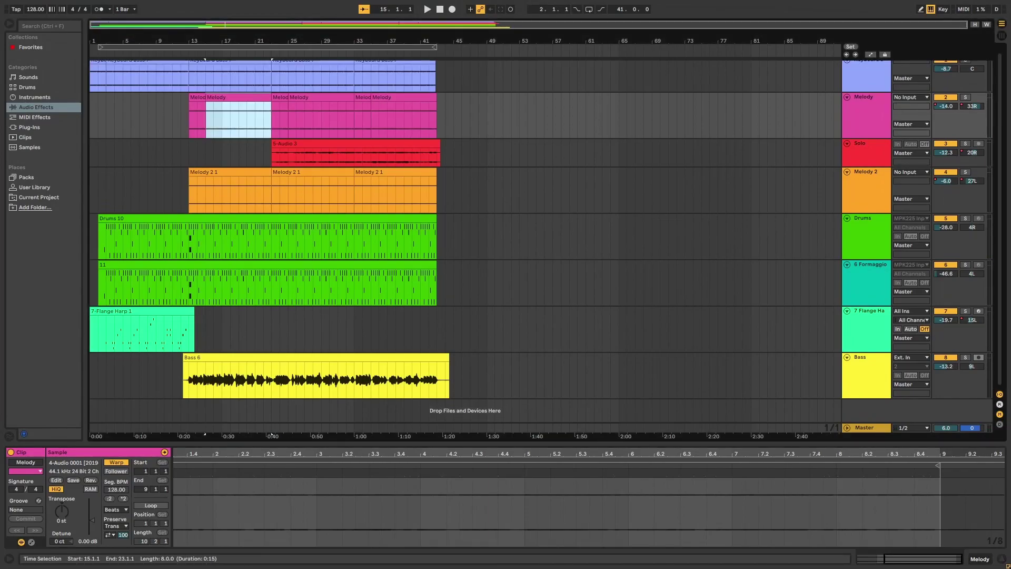
click(197, 116)
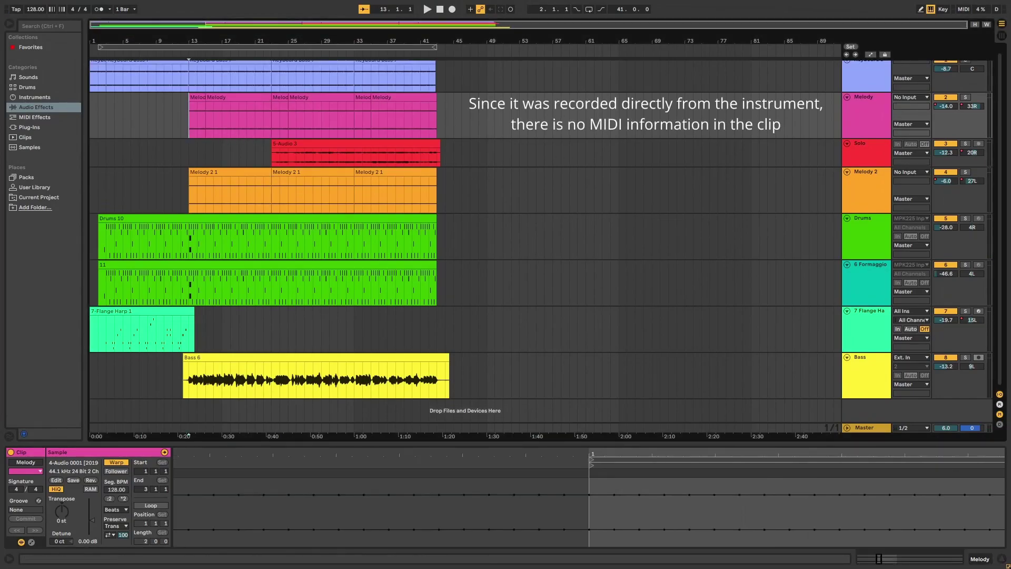
key(space)
click(966, 97)
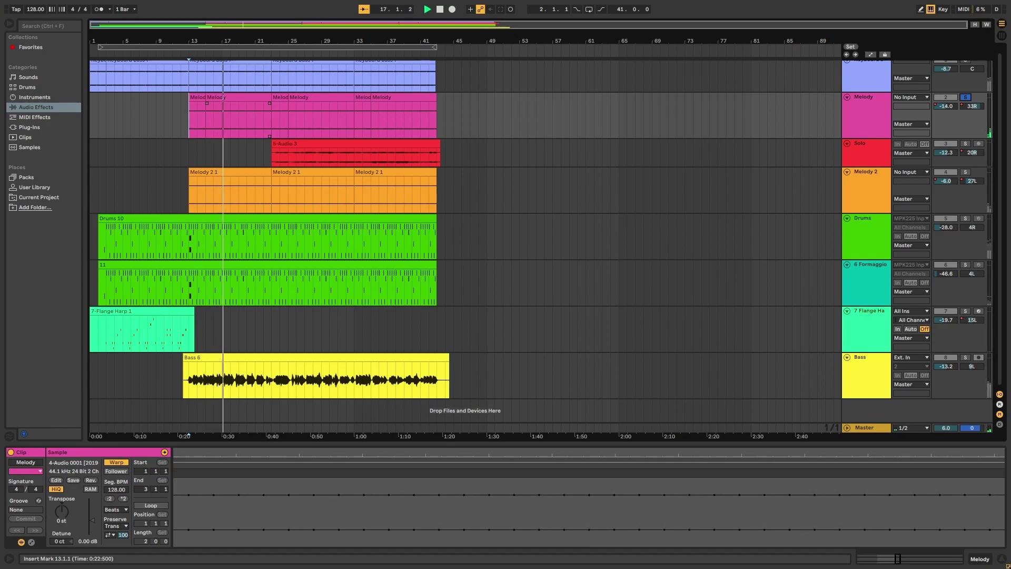
click(222, 97)
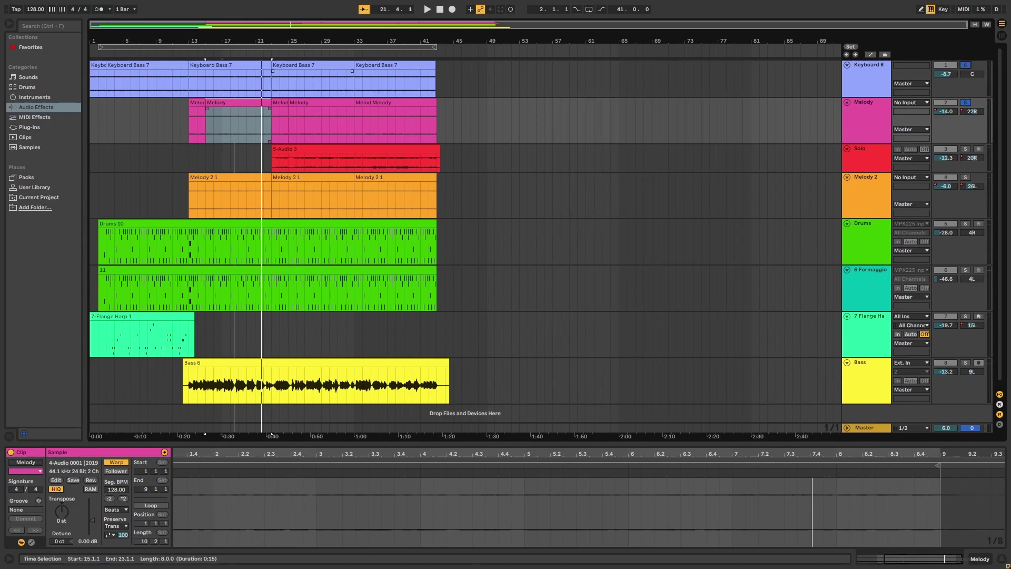
Set the play position at bar 17 on the Keyboard Bass lane to review the other tracks.
click(222, 79)
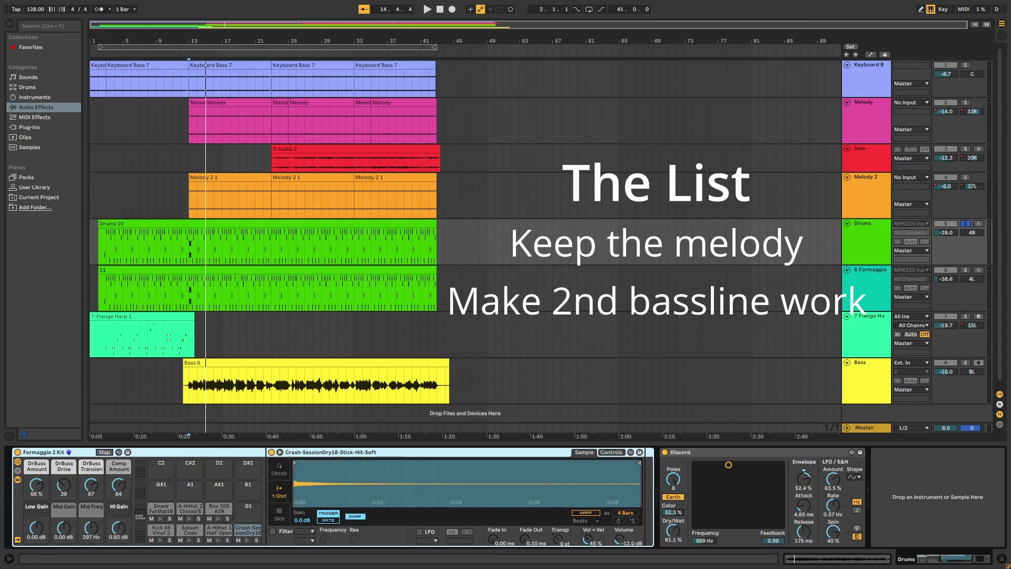
Restart playback of the original arrangement from the bar 13 marker.
key(space)
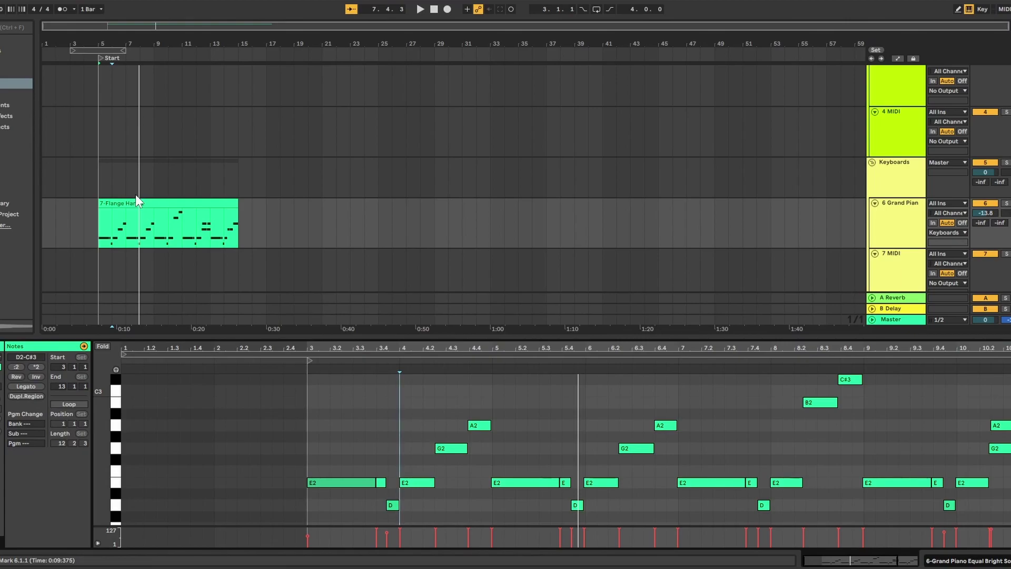
Play the new project from the Start marker and zoom the note editor on the Flange Harp 1 melody.
key(space)
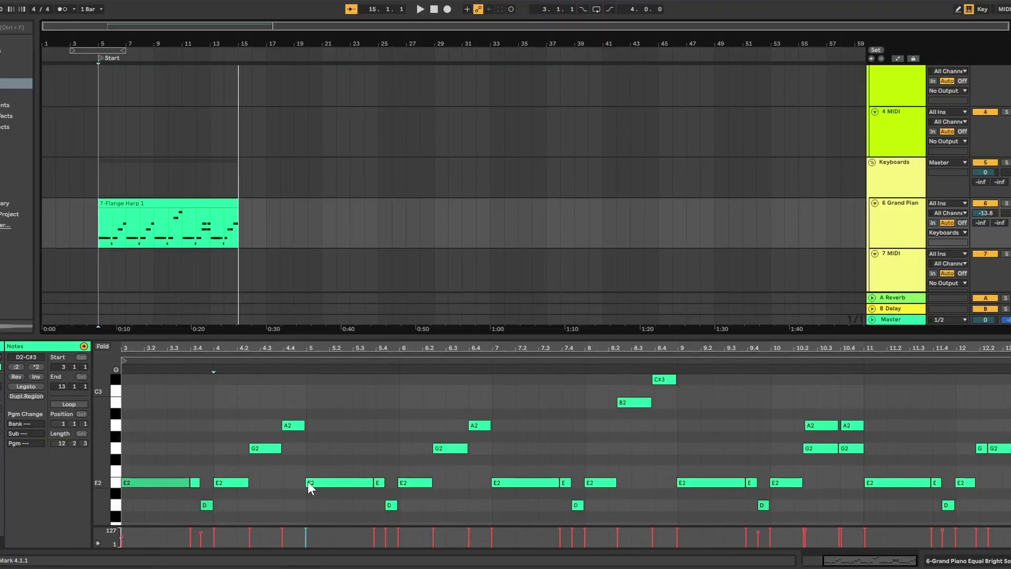
scroll(309, 482, up, 5)
scroll(314, 485, down, 5)
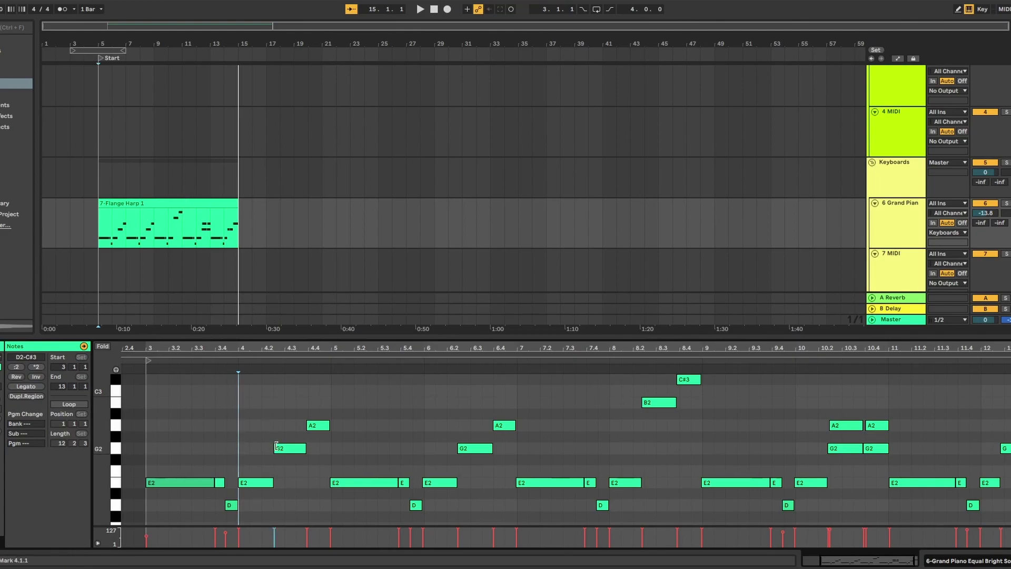
Shift the second A2 note near bar 10 later, extend the first to meet it, and replay to check.
key(z)
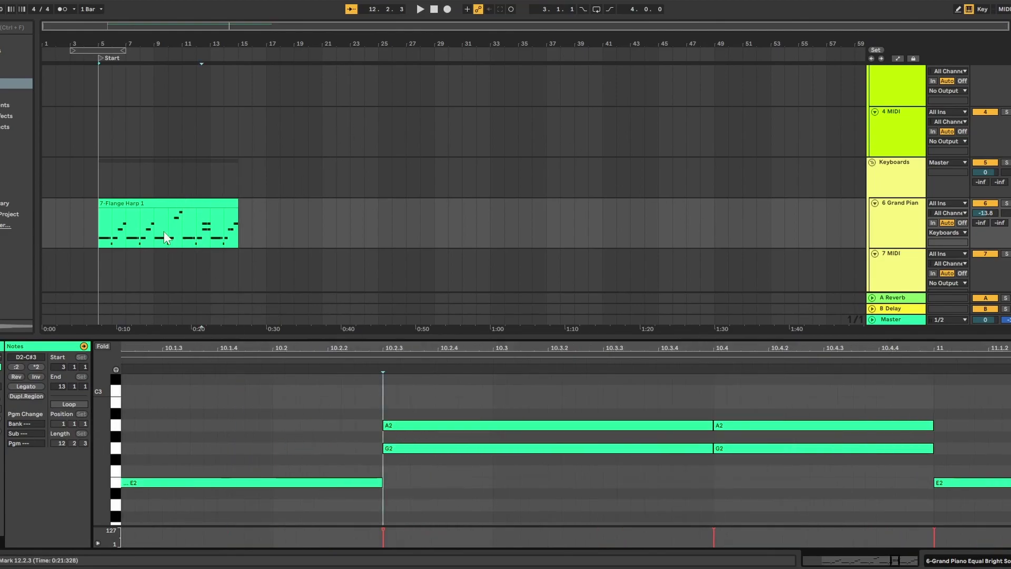
key(space)
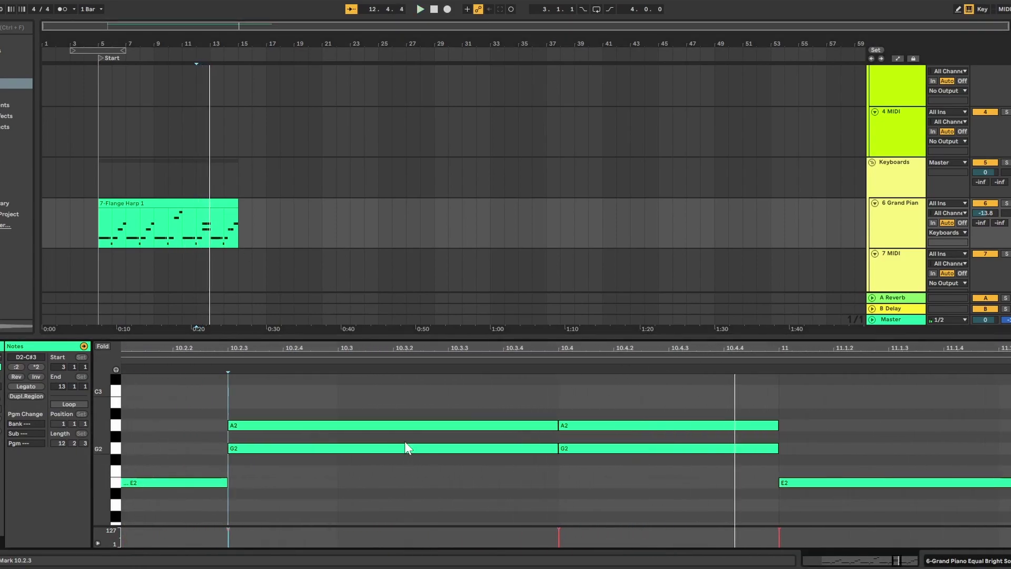
drag(583, 427, 612, 428)
drag(403, 425, 428, 424)
click(185, 238)
key(space)
scroll(520, 463, down, 6)
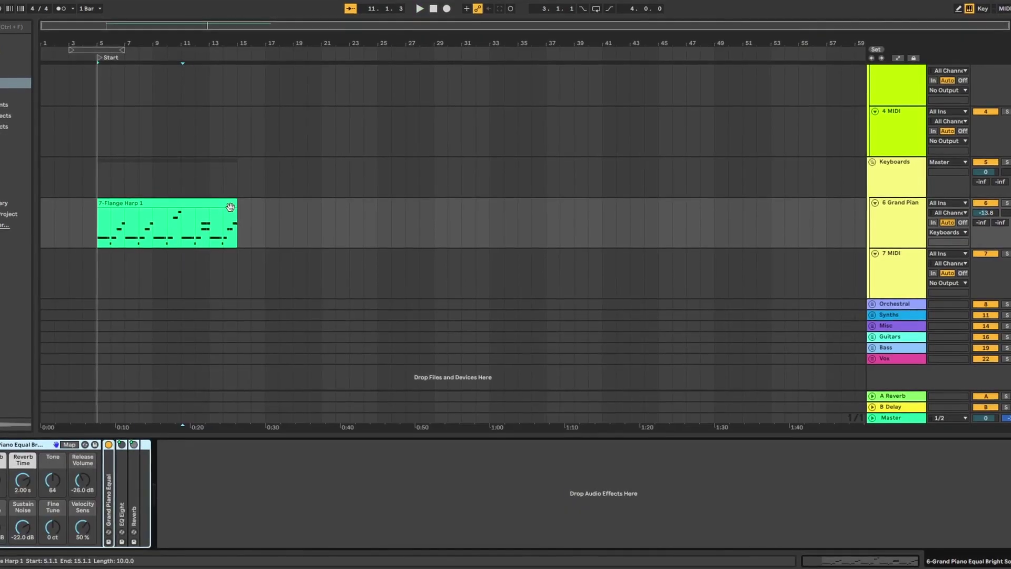
Loop the Flange Harp 1 clip out to about bar 29 and shift its notes two bars earlier.
click(230, 206)
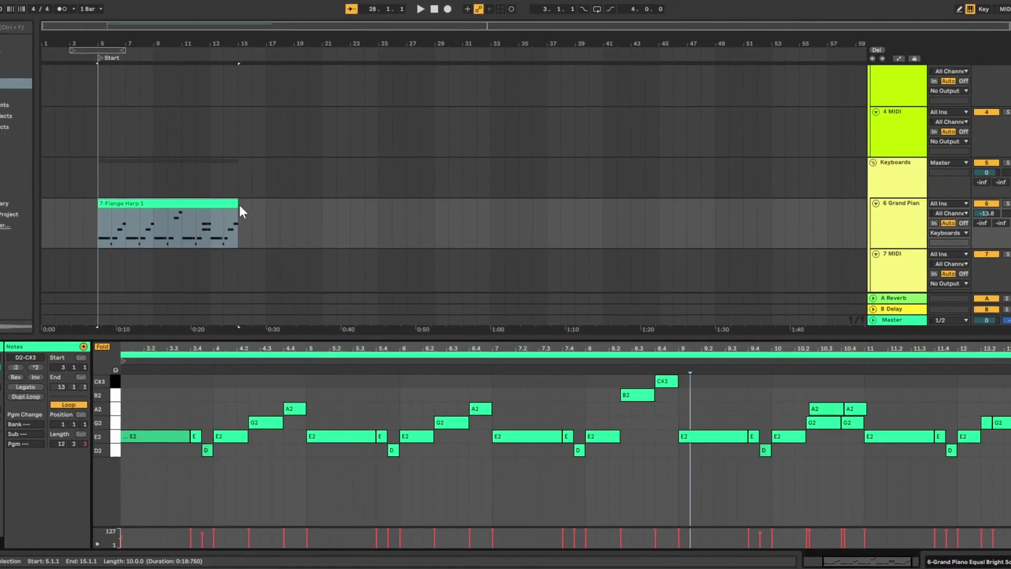
drag(238, 205, 434, 206)
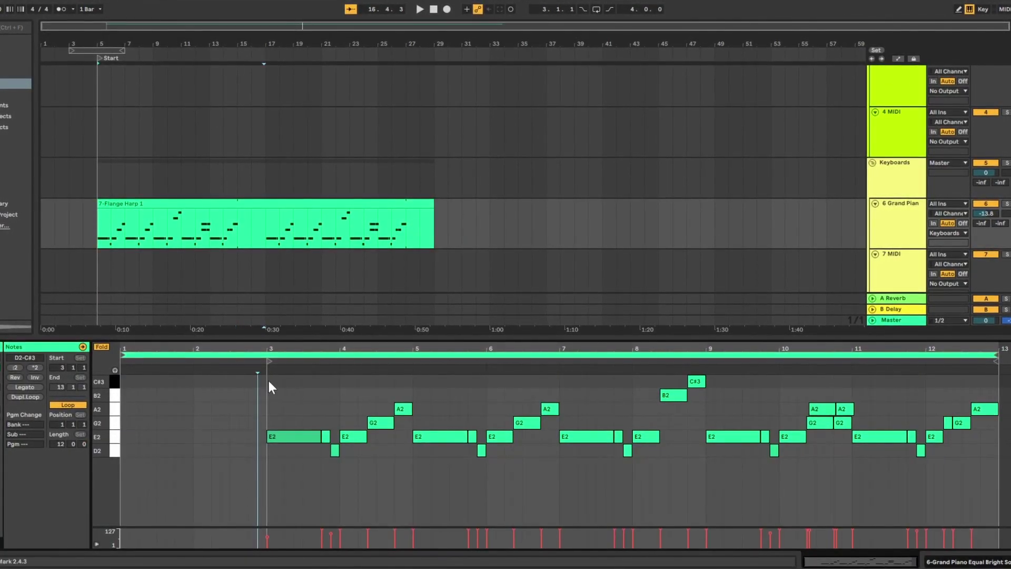
drag(287, 440, 140, 440)
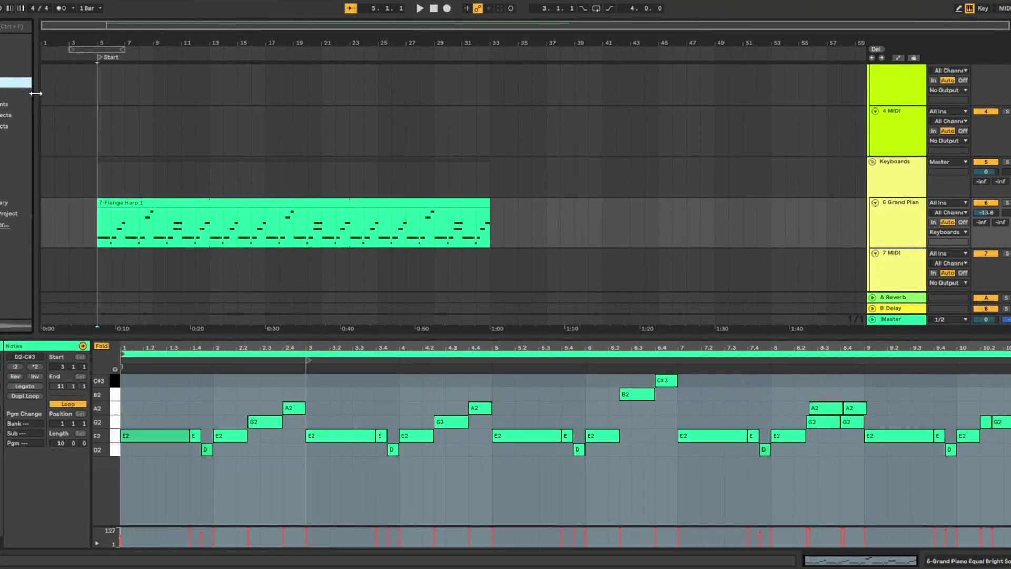
Load the Stutter Pad preset onto the harp track and lower its volume to -16.0 dB.
drag(36, 93, 136, 95)
scroll(84, 158, down, 3)
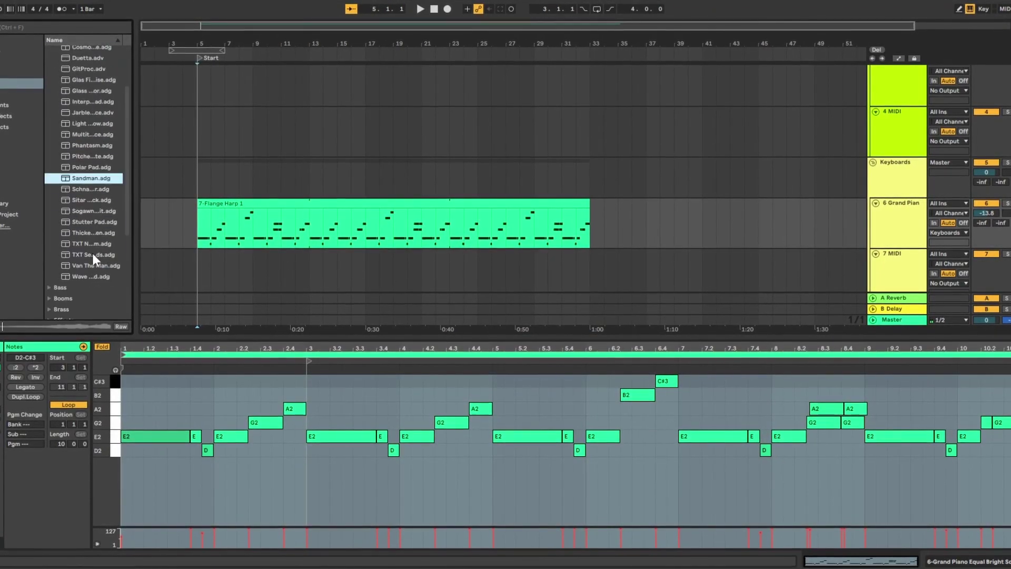
drag(87, 226, 198, 232)
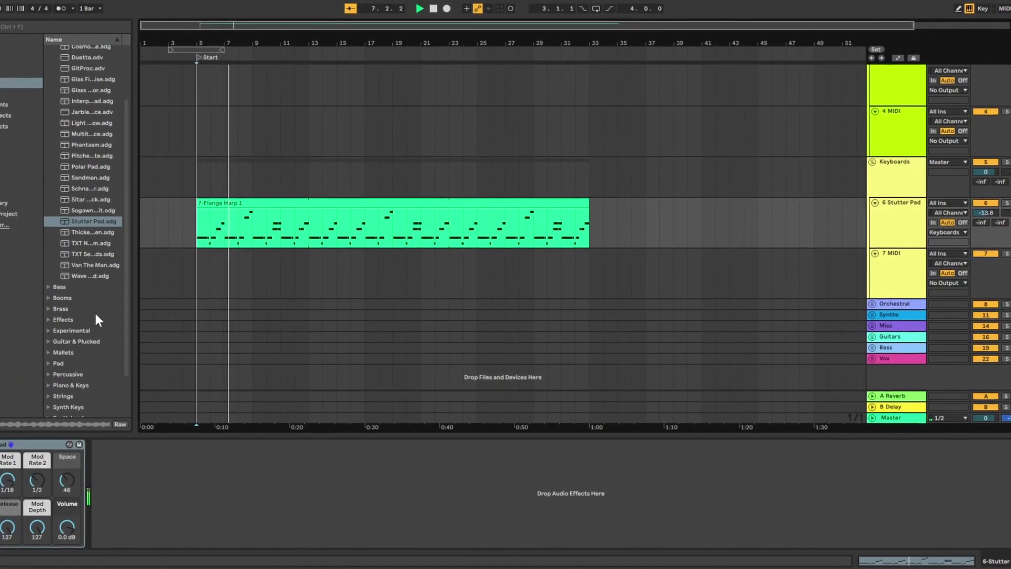
key(space)
drag(991, 213, 991, 219)
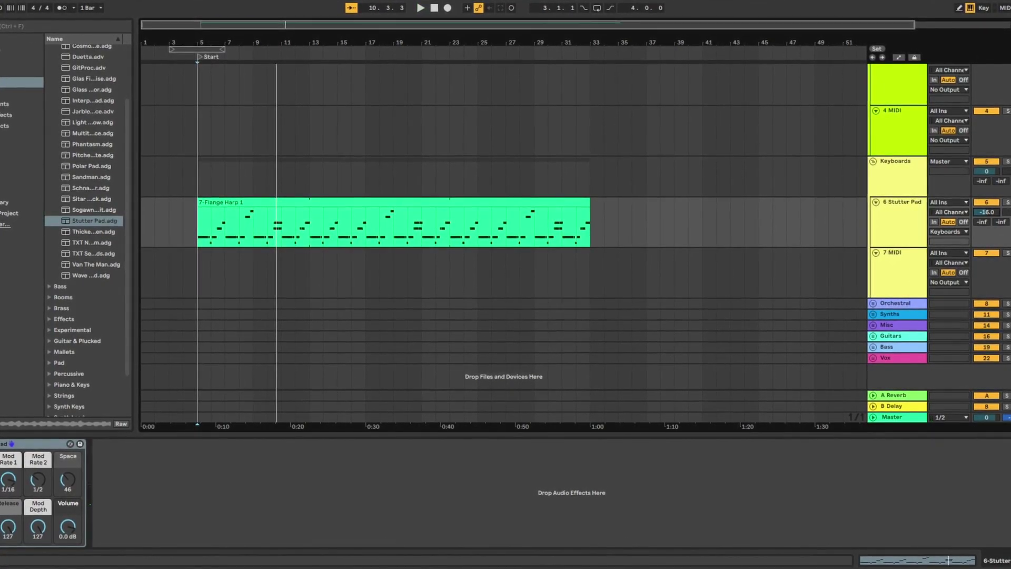
click(49, 315)
Paste a copy of the Flange Harp 1 clip onto 7 MIDI at bar 5 and loop it.
click(203, 277)
key(ctrl+v)
right_click(219, 318)
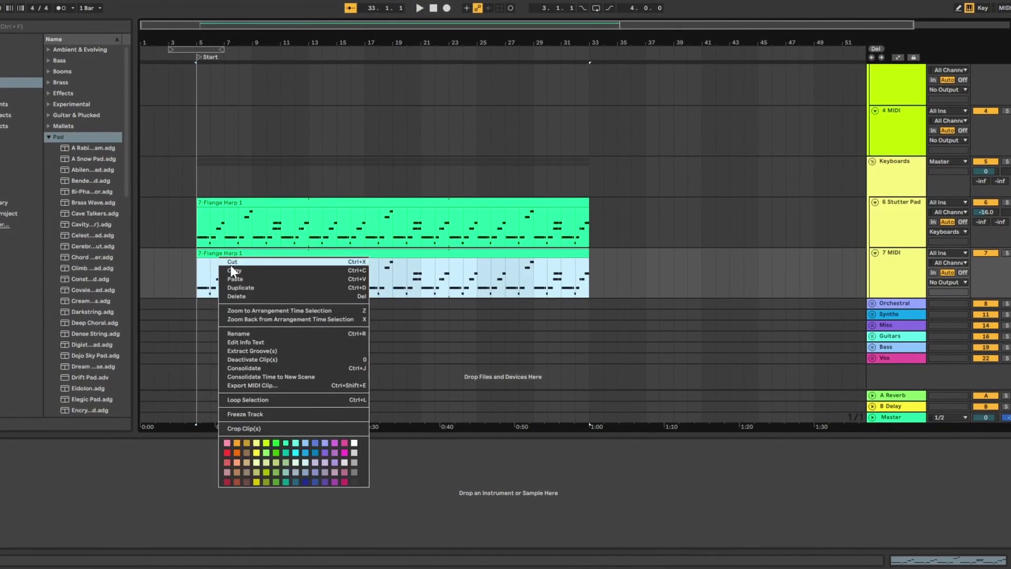
click(248, 338)
Load the LABS VST plug-in onto the copied harp track.
click(113, 346)
click(21, 137)
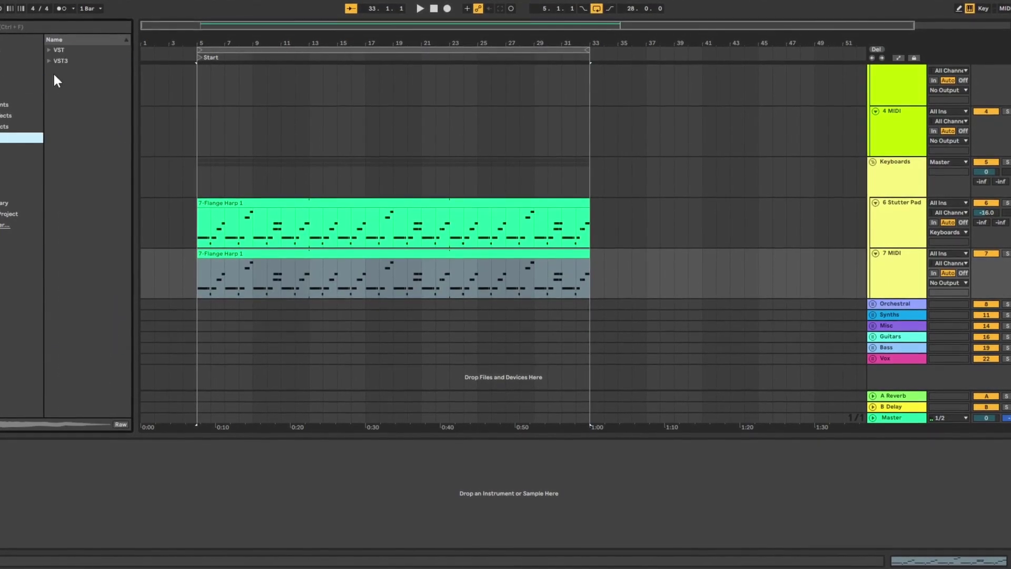
click(49, 50)
drag(73, 138, 332, 211)
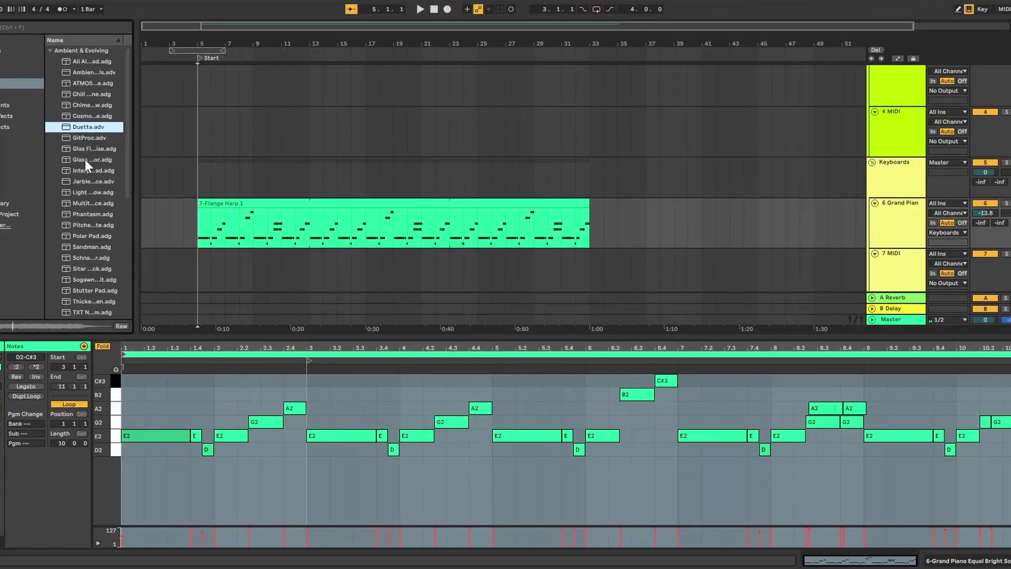
Audition Ambient & Evolving presets and load Stutter Pad onto the harp track.
click(85, 160)
click(84, 204)
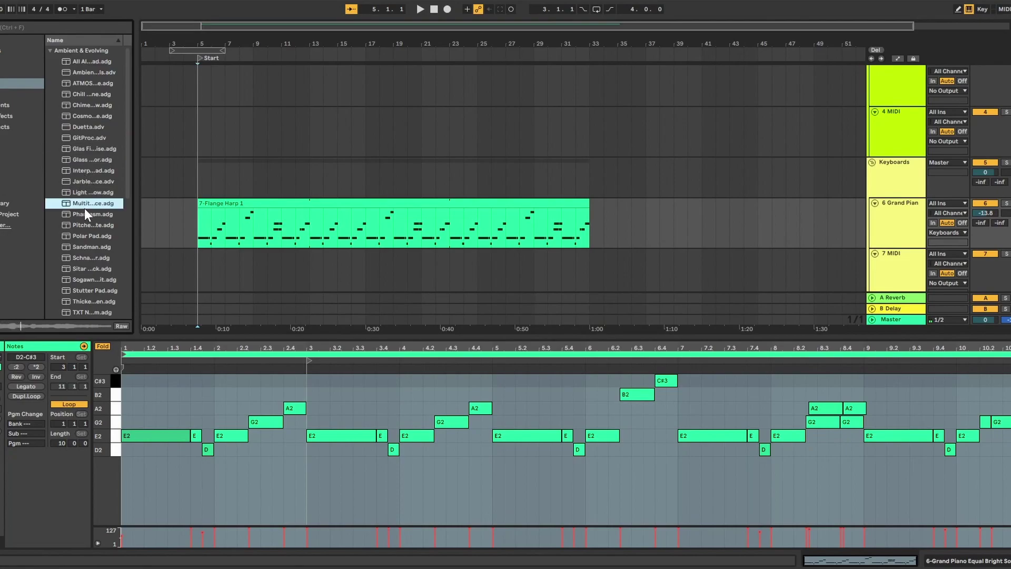
scroll(90, 258, down, 3)
click(93, 222)
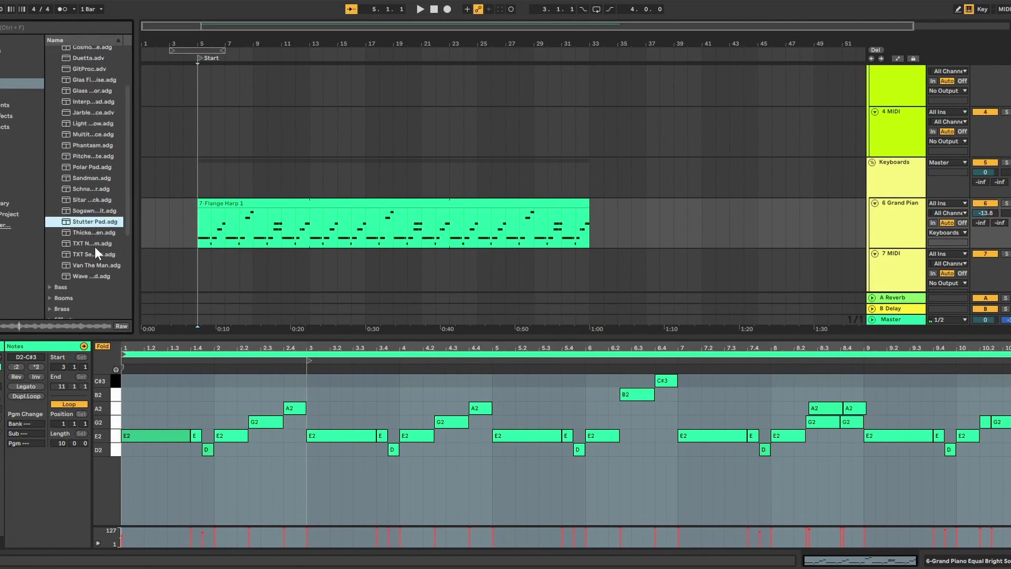
click(93, 244)
drag(199, 232, 201, 239)
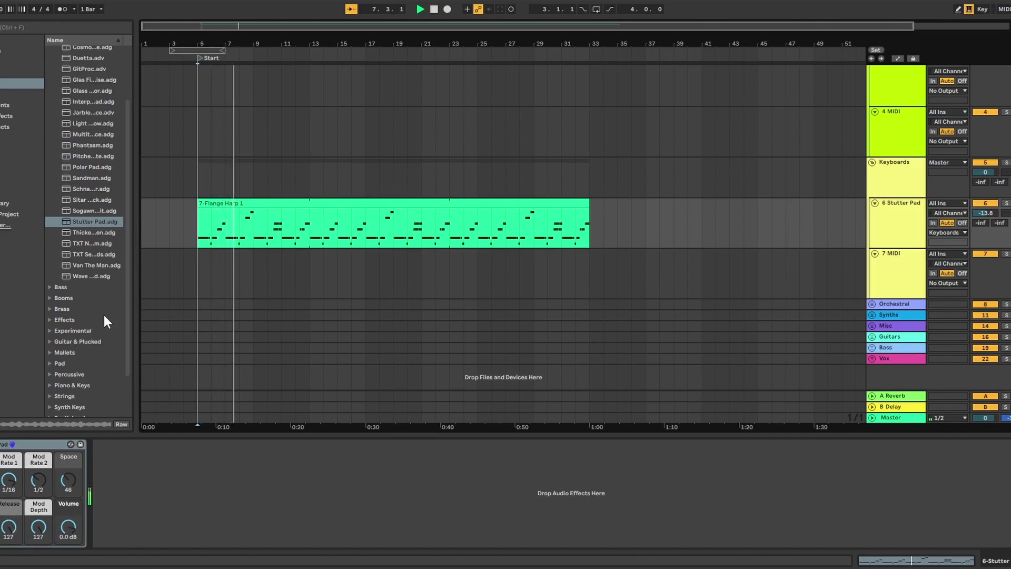
Copy the Flange Harp 1 clip onto the empty 7 MIDI track again and loop it.
click(911, 273)
click(204, 223)
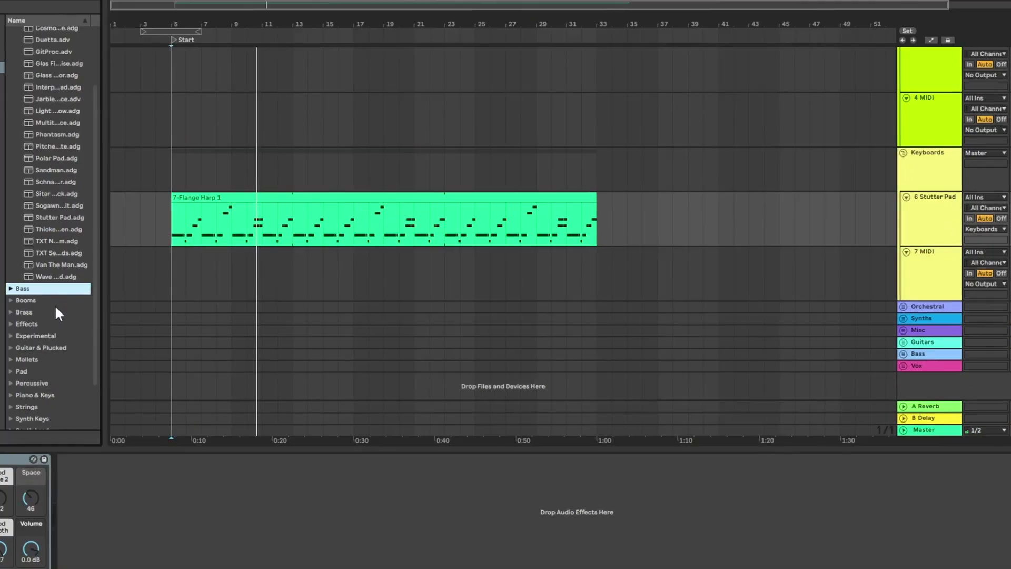
click(50, 364)
drag(262, 210, 208, 276)
key(ctrl+l)
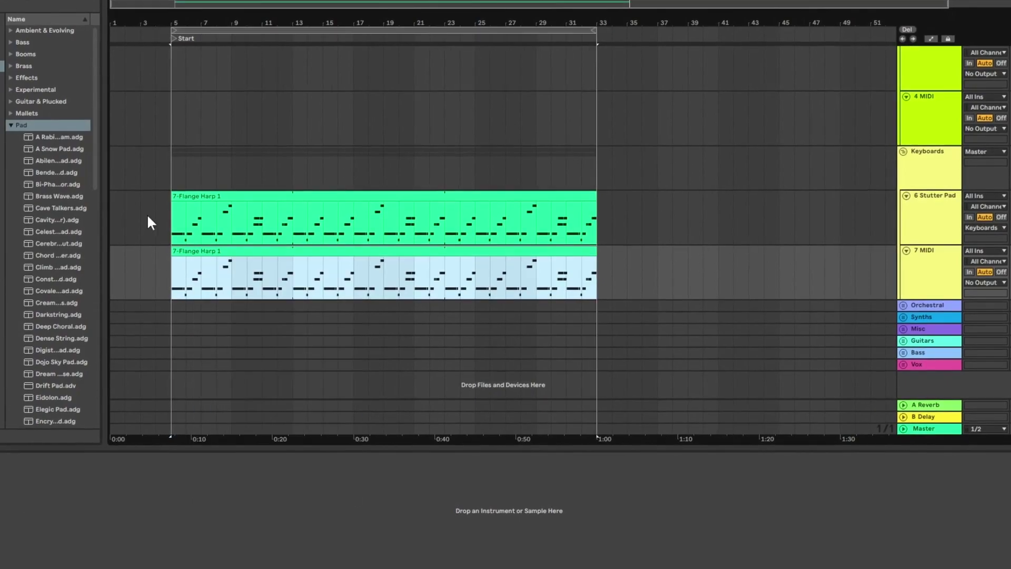
Load LABS onto the 7 MIDI track and browse its Organic Textures sounds.
click(62, 328)
scroll(52, 387, down, 10)
click(4, 119)
click(10, 30)
drag(42, 124, 417, 214)
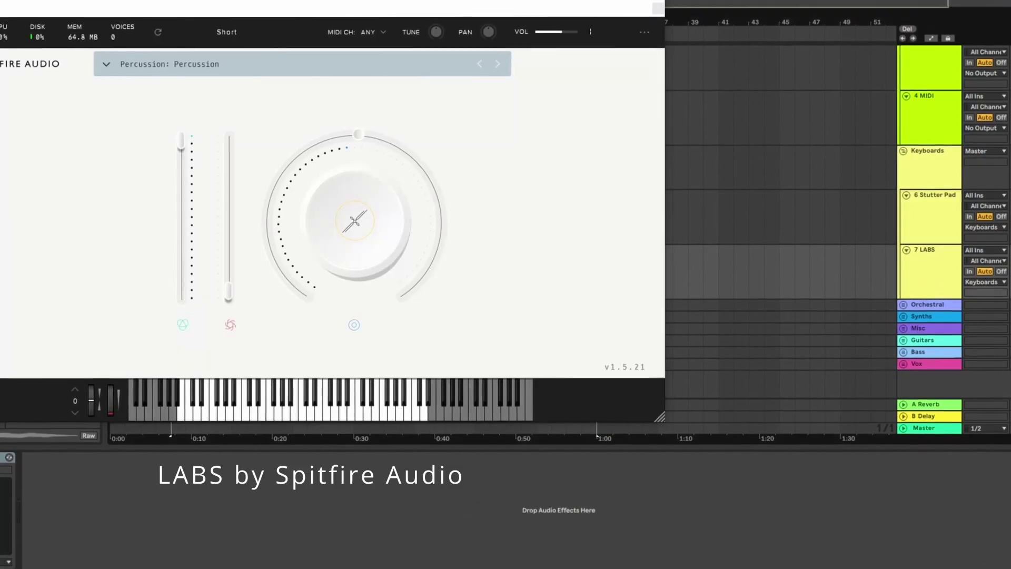
click(378, 66)
scroll(136, 237, down, 5)
click(151, 298)
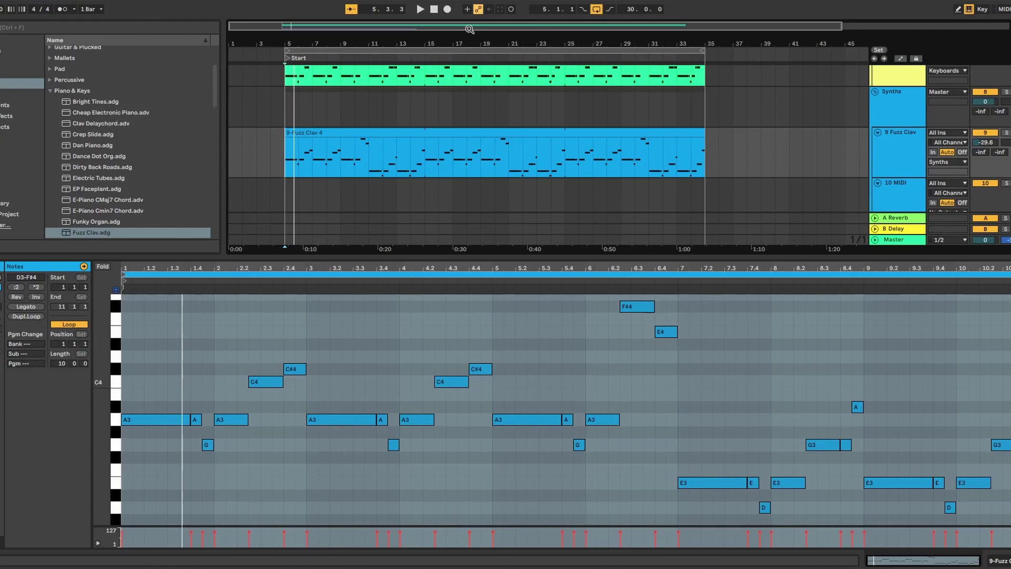
click(548, 129)
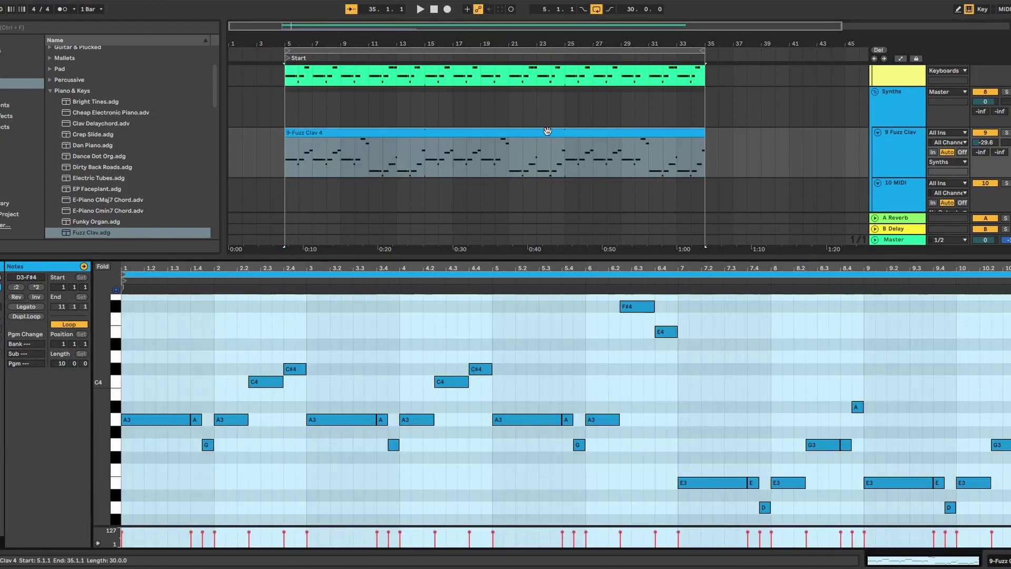
click(410, 314)
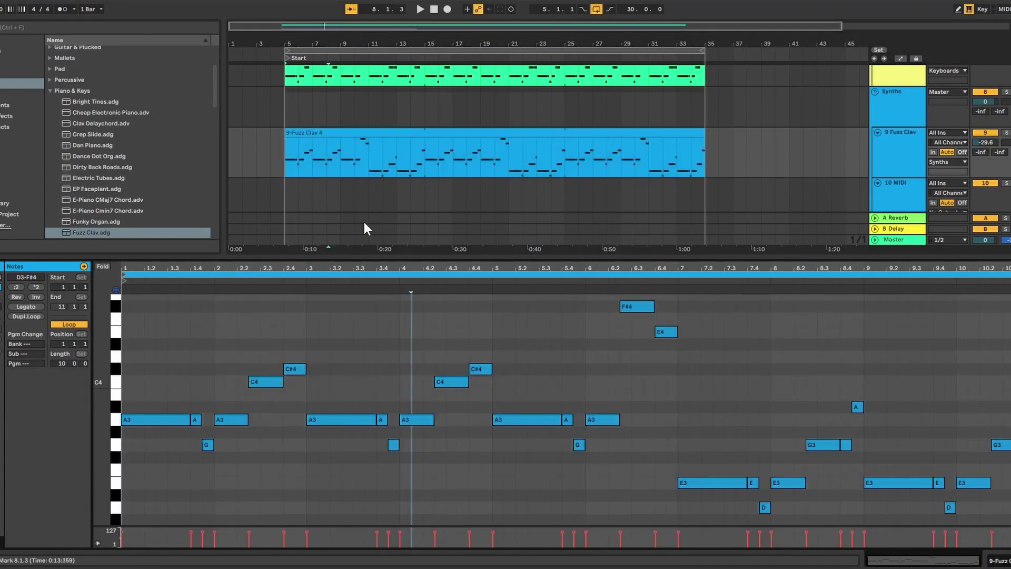
click(289, 164)
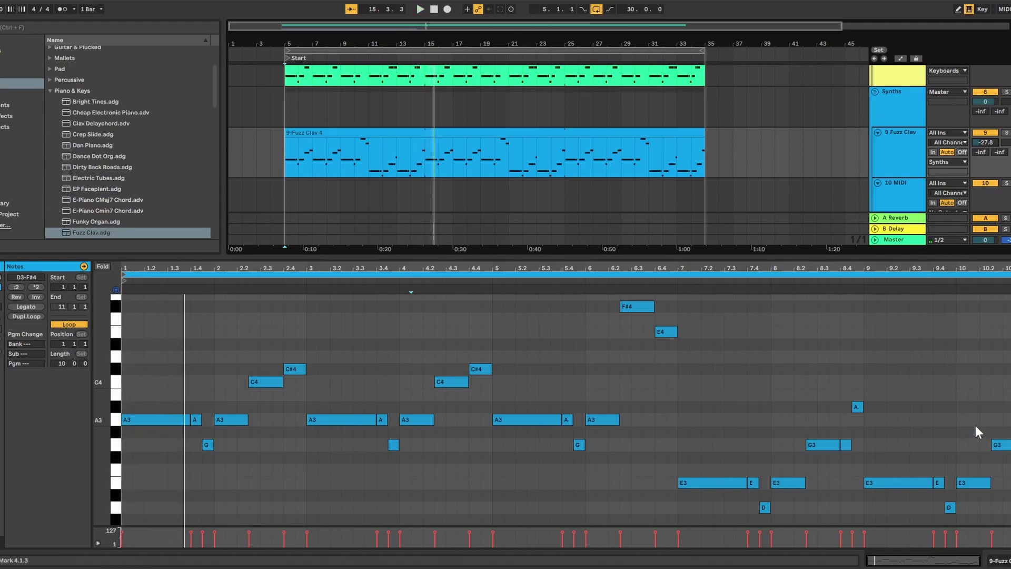
drag(805, 395, 849, 454)
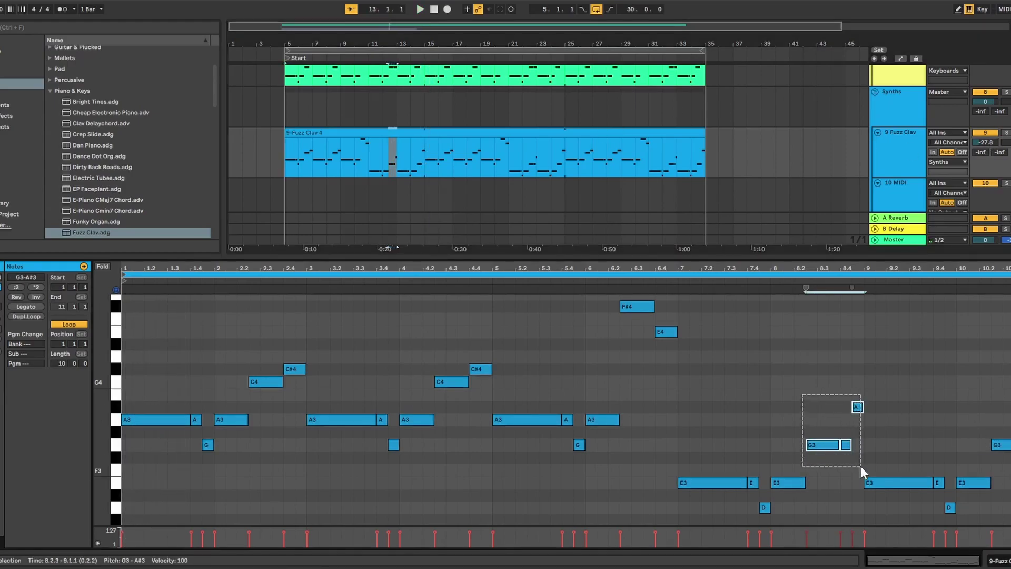
click(866, 352)
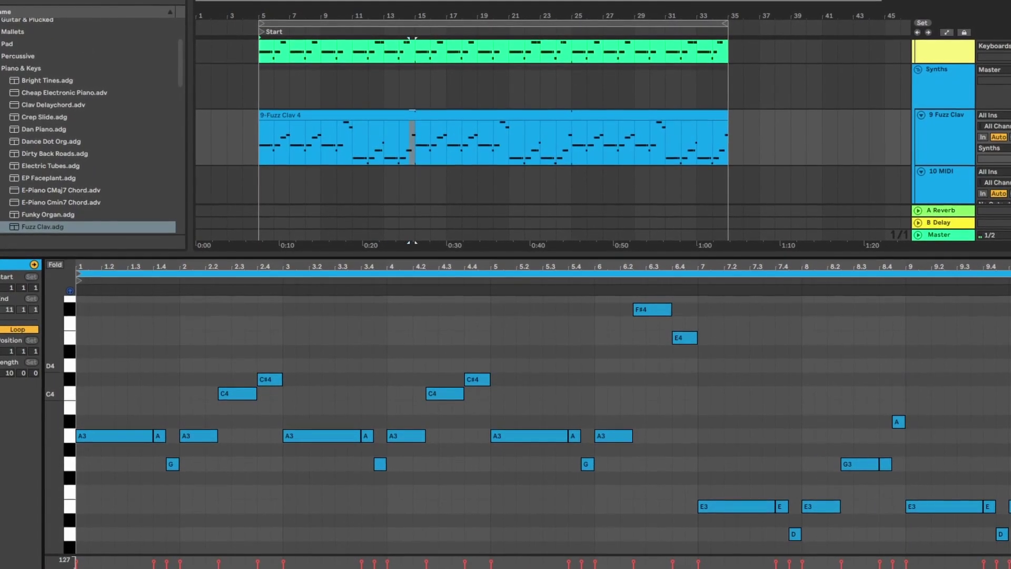
click(416, 154)
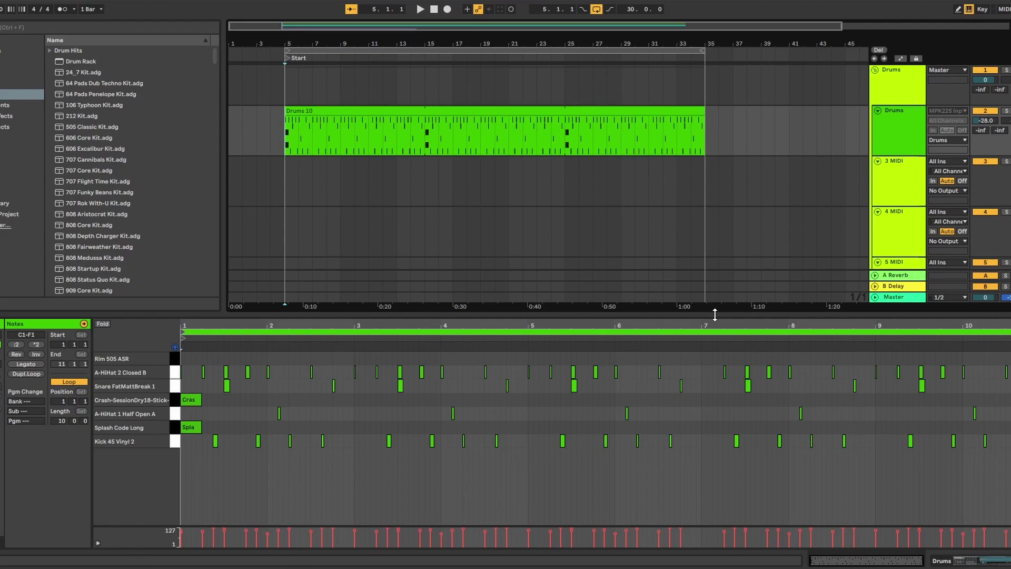
Apply the Drums group's yellow-green colour to the Drums 10 clip and display the Formaggio 2 Kit chain.
drag(715, 314, 718, 372)
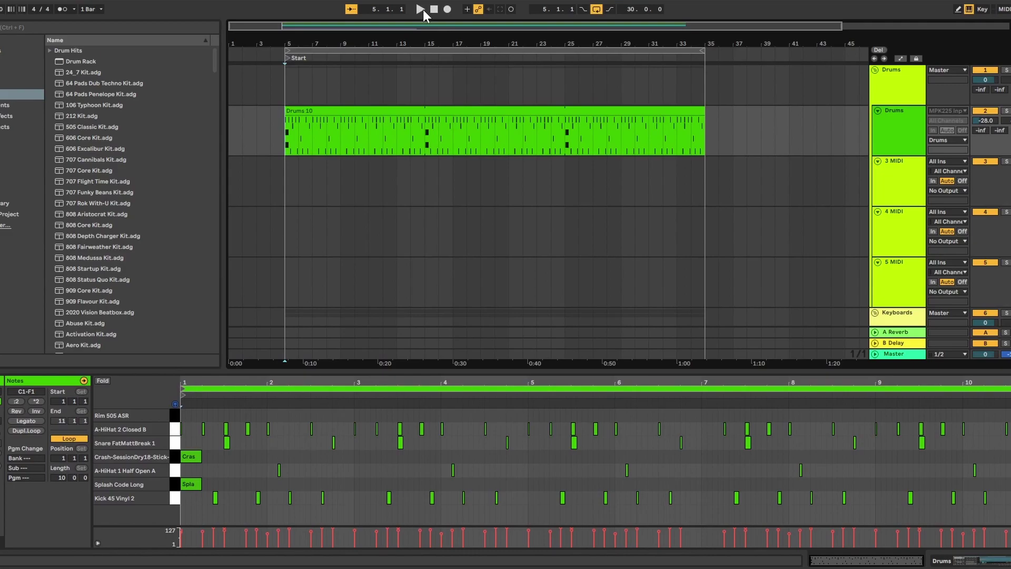
right_click(910, 123)
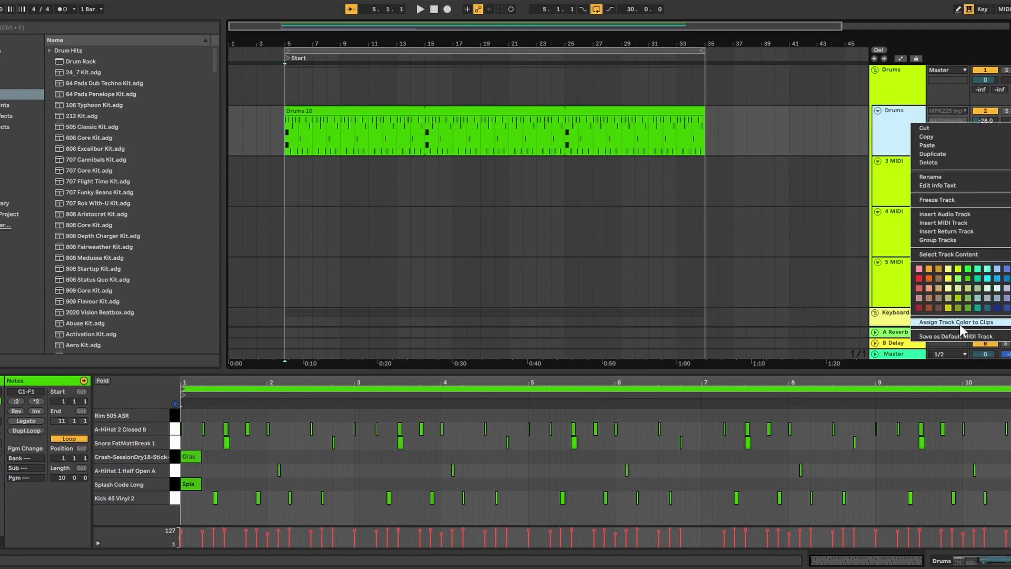
click(965, 324)
right_click(896, 98)
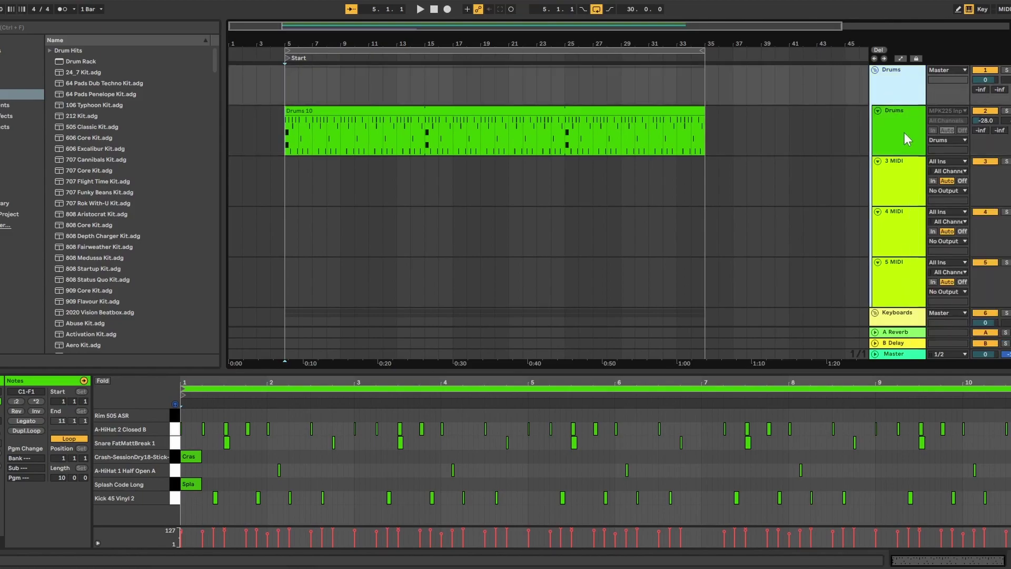
click(935, 283)
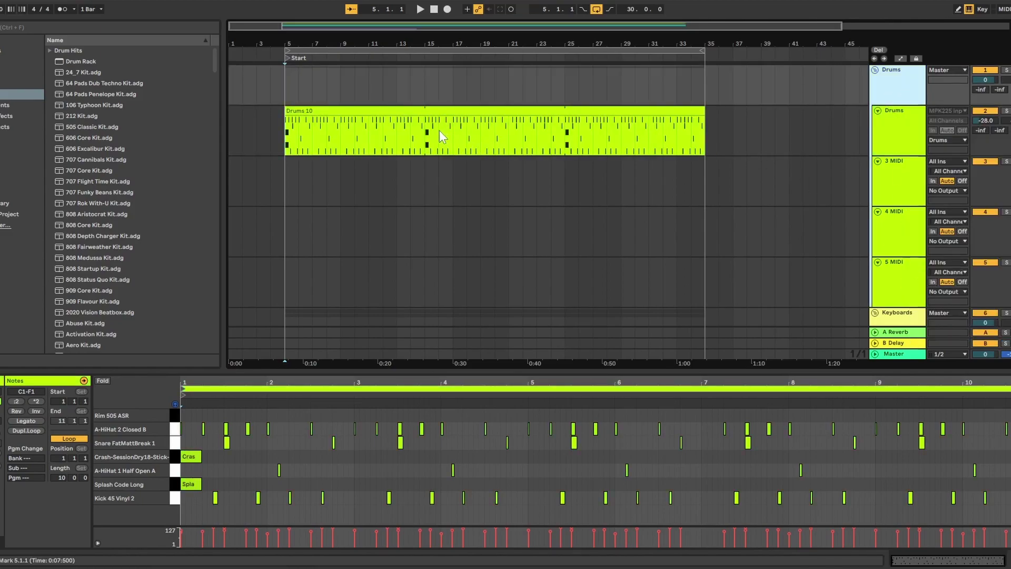
click(325, 111)
click(794, 204)
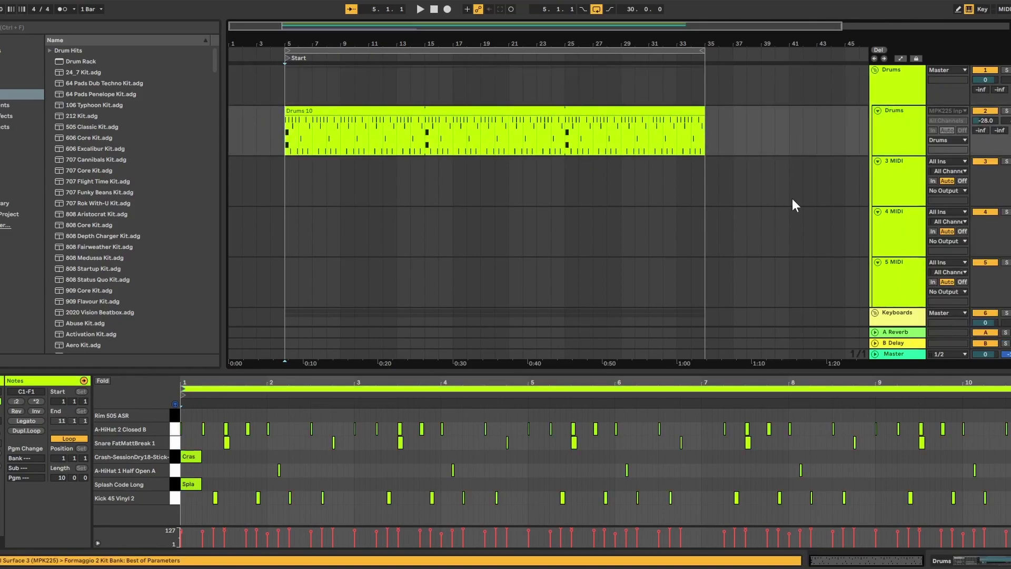
click(902, 121)
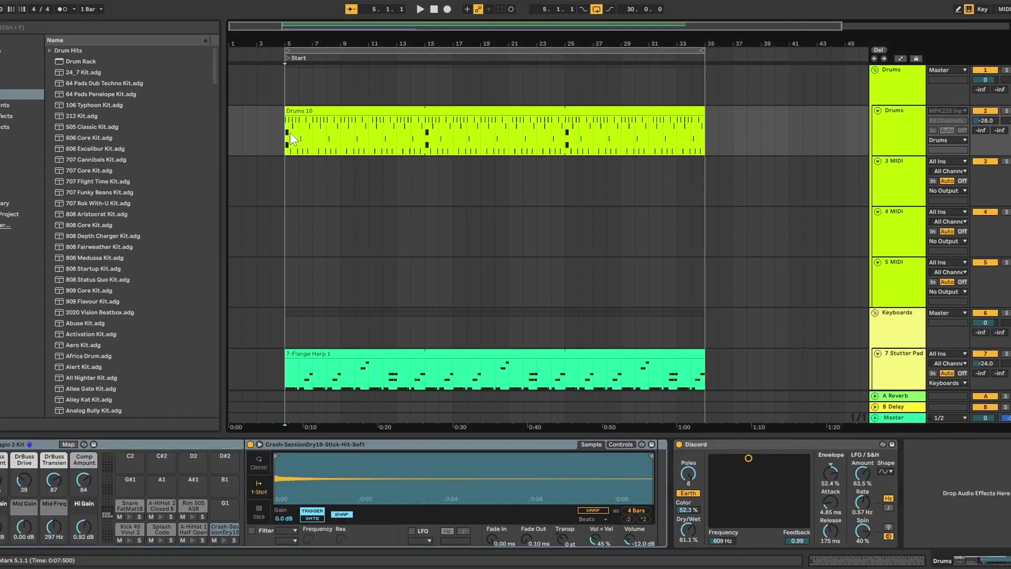
key(space)
scroll(830, 282, down, 4)
scroll(831, 287, down, 3)
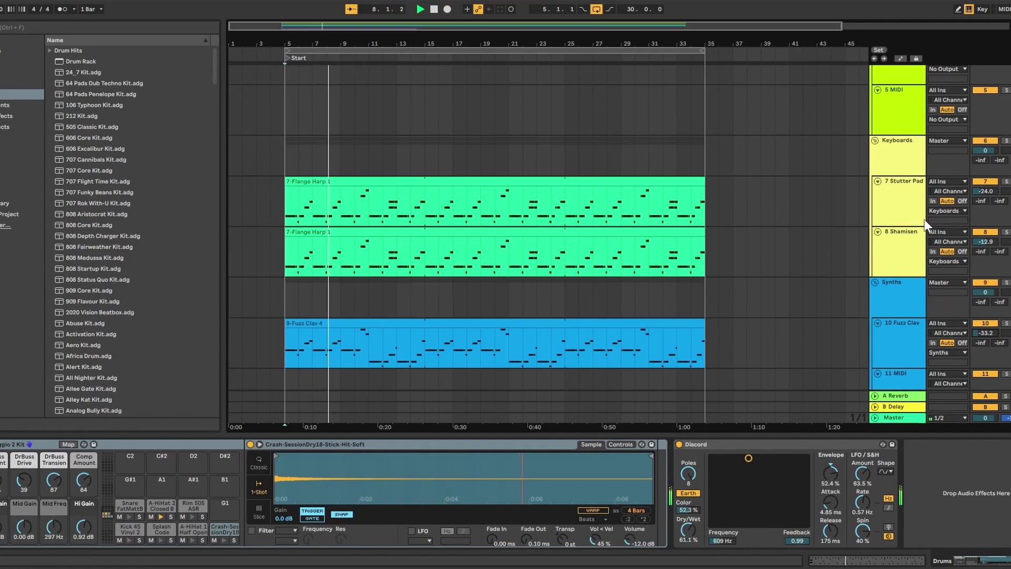
scroll(971, 227, up, 6)
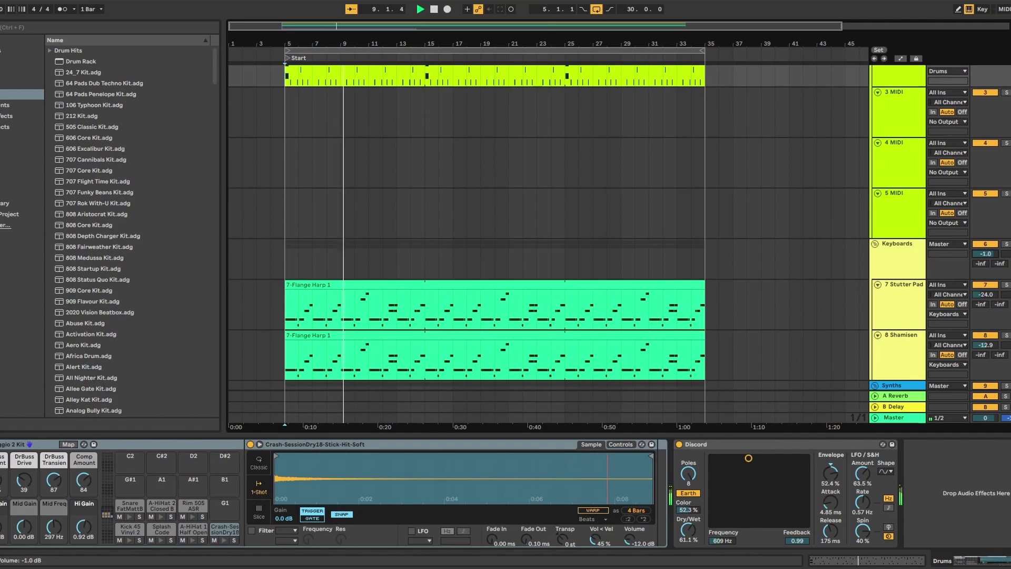
scroll(799, 207, up, 3)
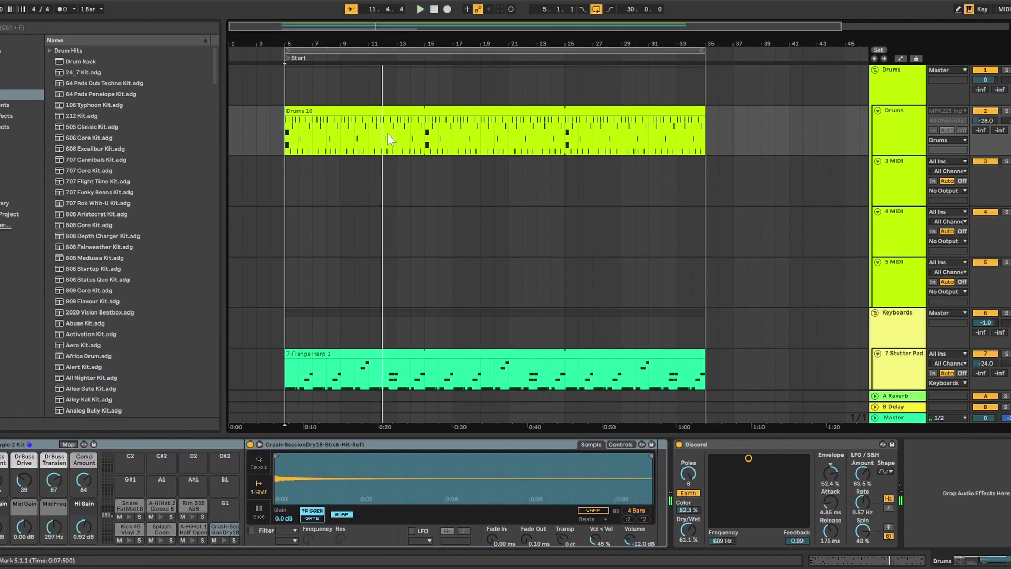
Open a drum clip in the remastered project and add EQ Eight after the Compressor.
click(307, 111)
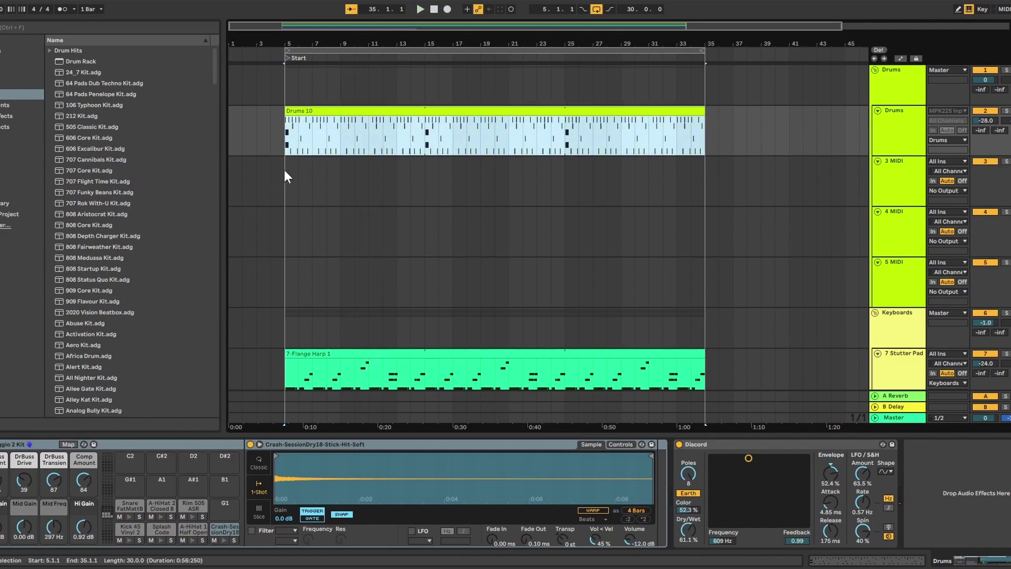
click(288, 138)
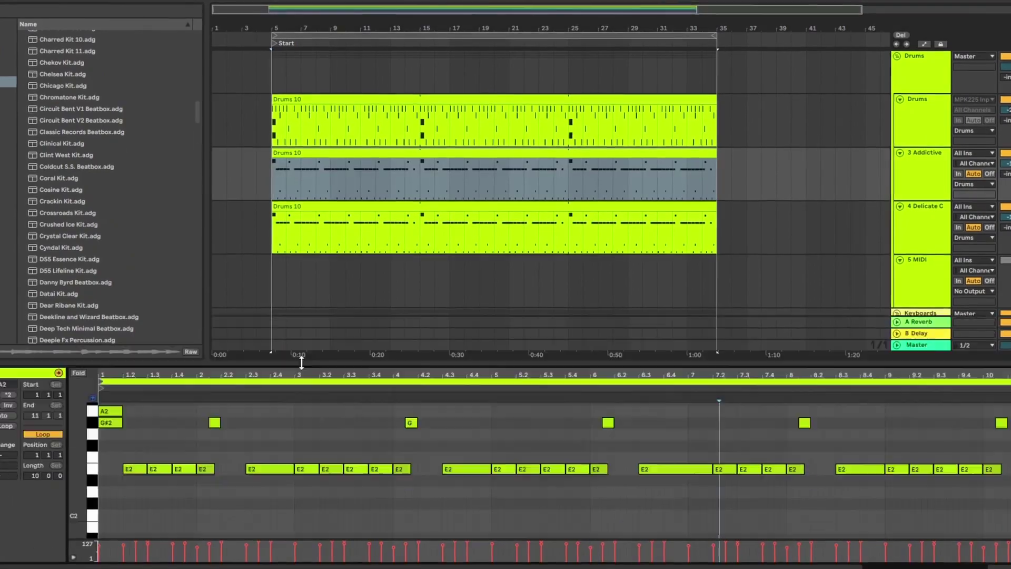
click(497, 128)
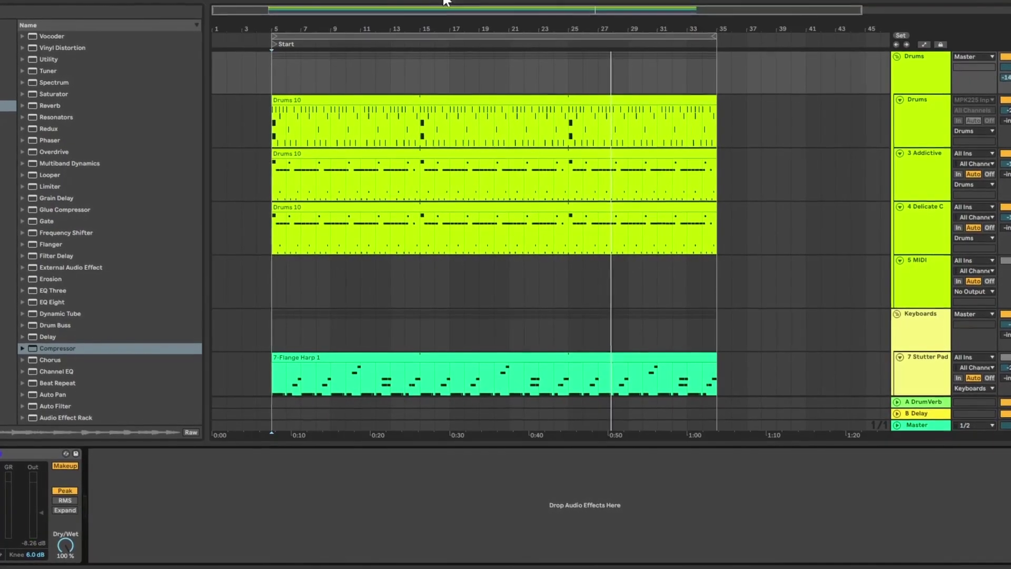
drag(52, 303, 127, 482)
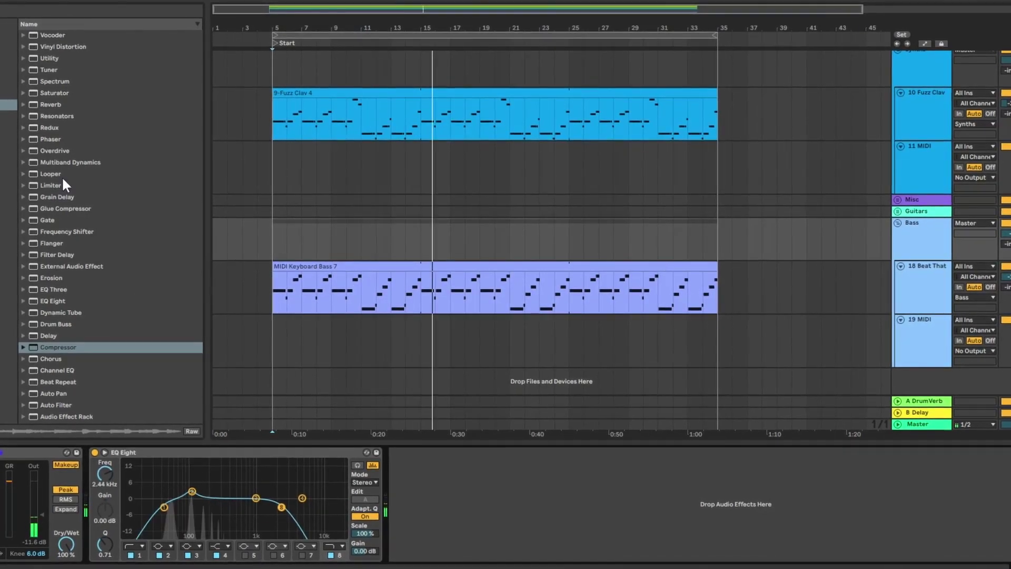
click(22, 347)
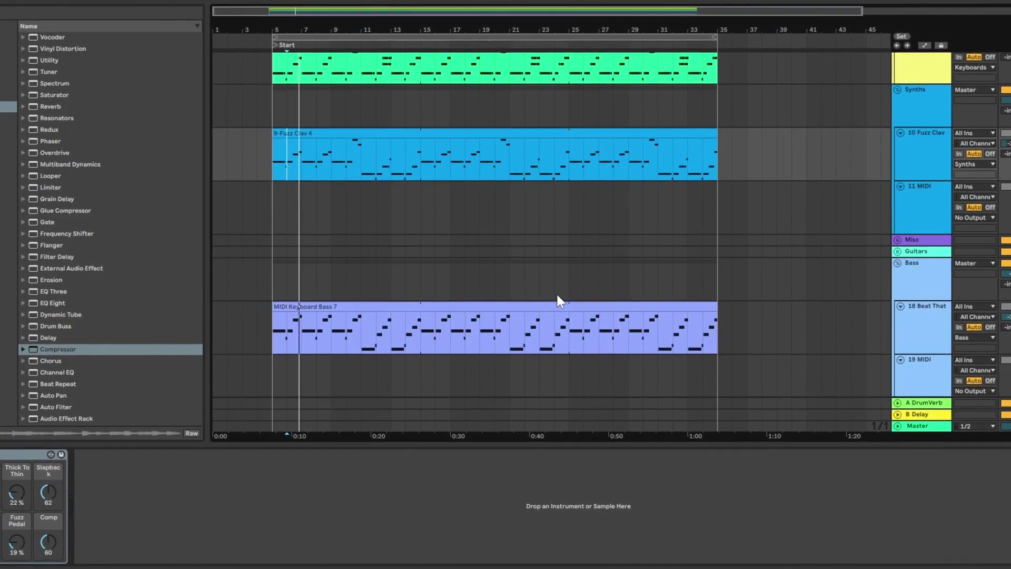
scroll(580, 97, up, 10)
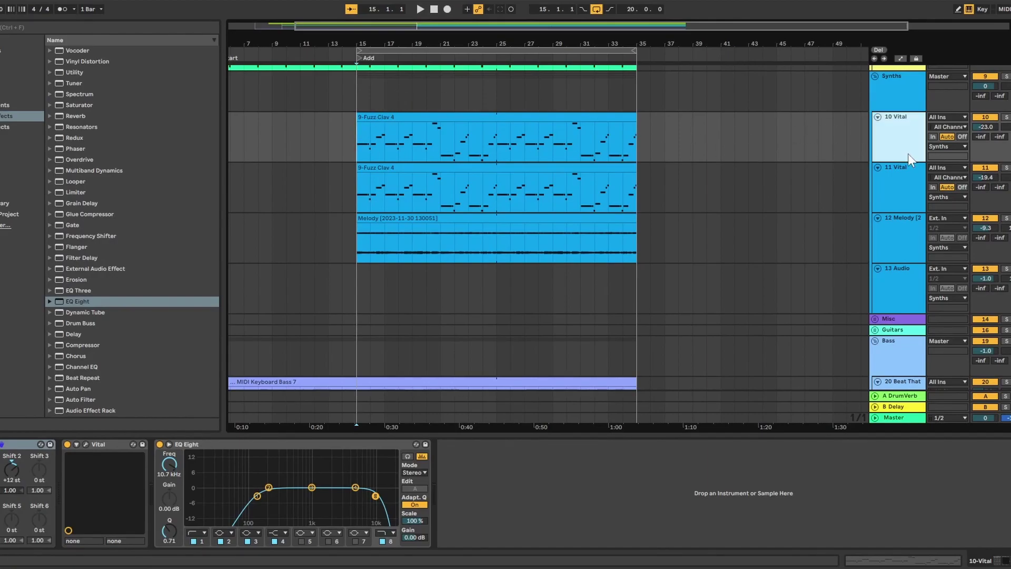
Select the 10 Vital track, play from the intro, and bring up its Vital synth window.
click(899, 173)
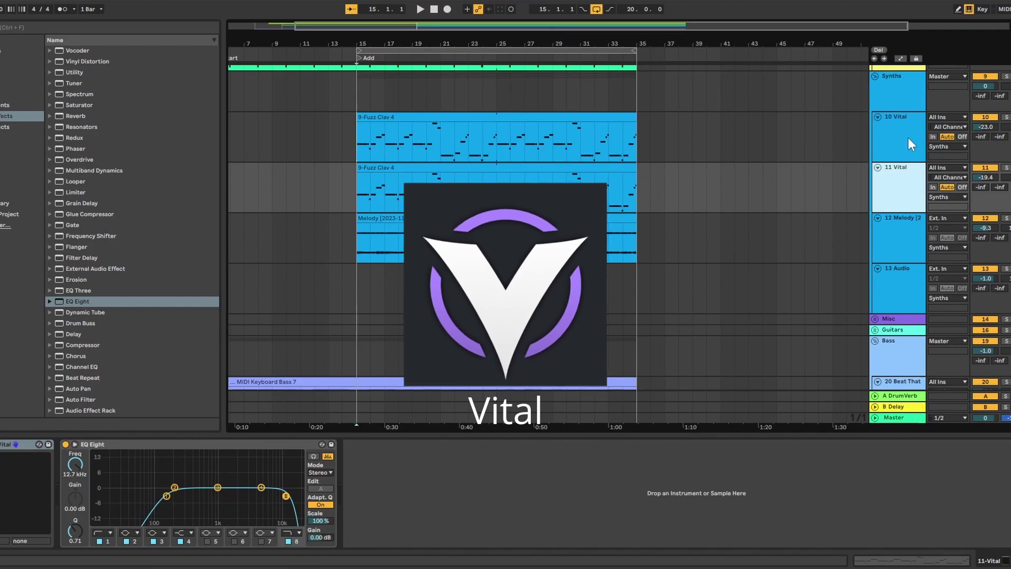
click(358, 141)
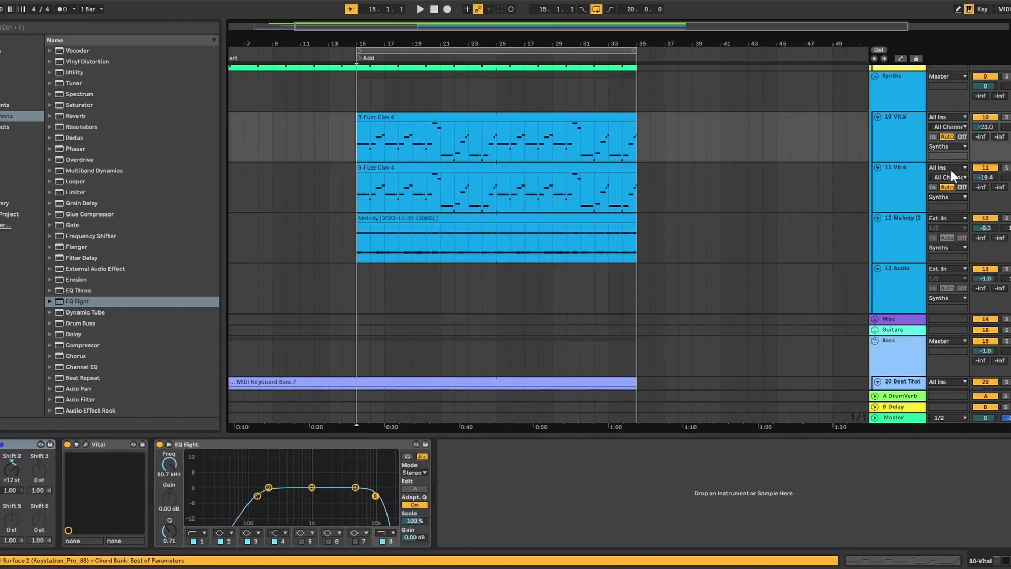
click(420, 9)
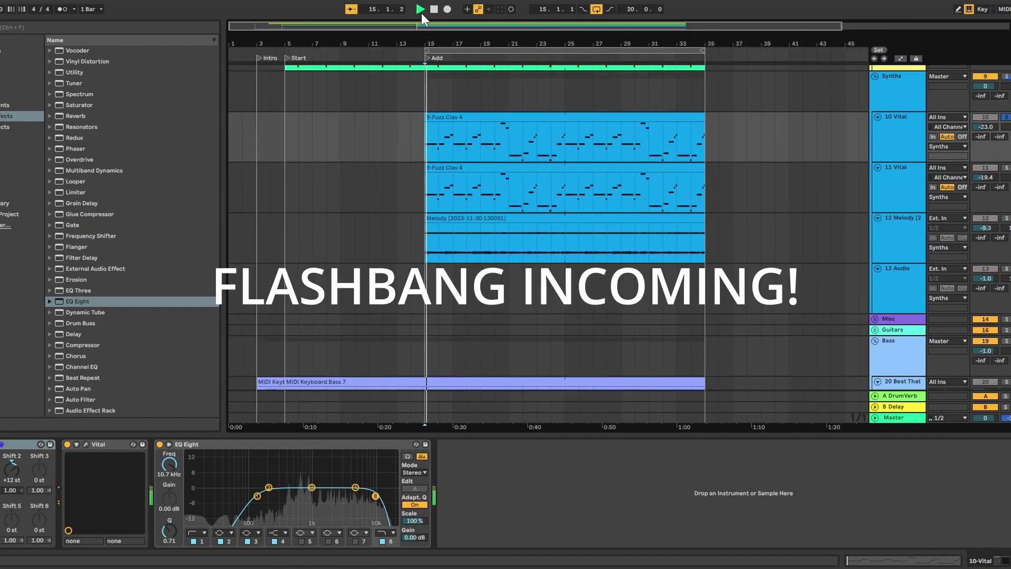
click(87, 444)
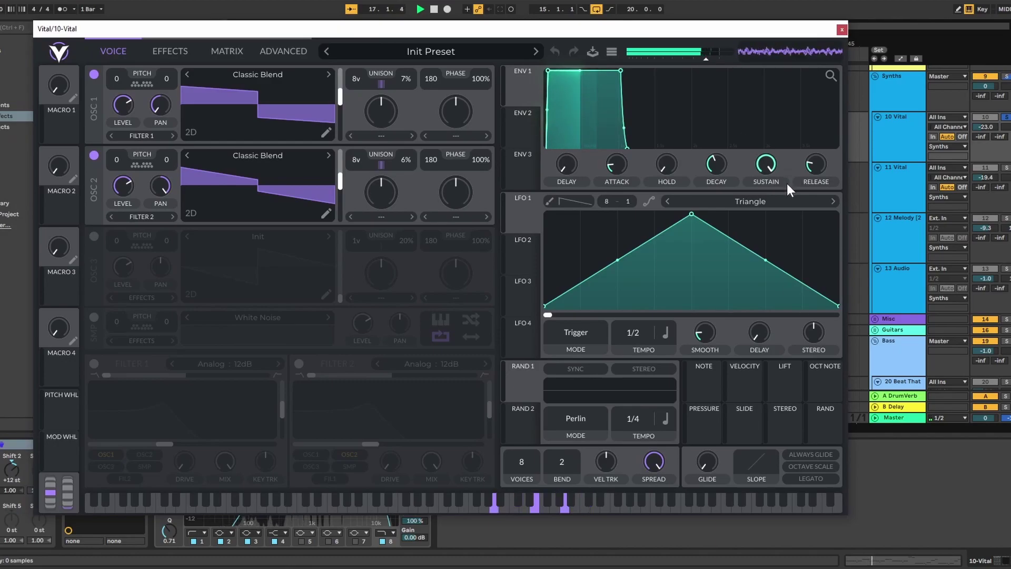
Raise Vital's glide time to 0.032 seconds, make every note glide, and close the editor.
mouse_move(714, 457)
drag(709, 456, 712, 440)
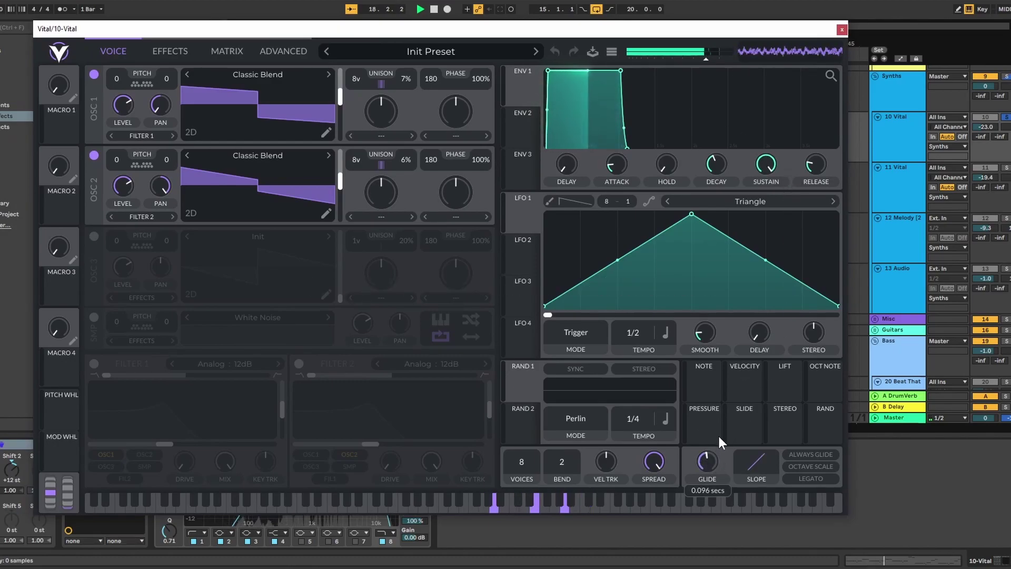
click(796, 455)
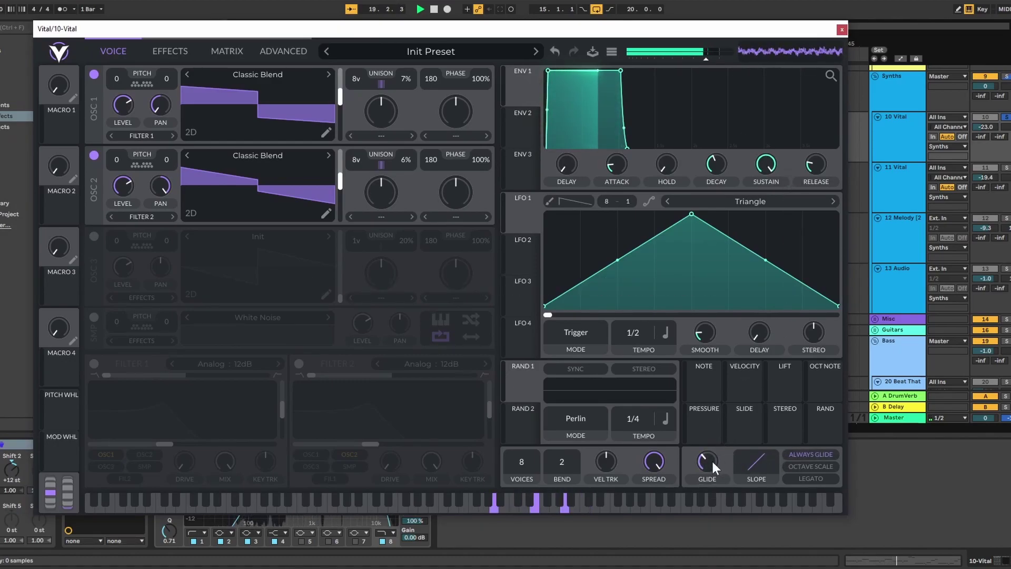
mouse_move(713, 460)
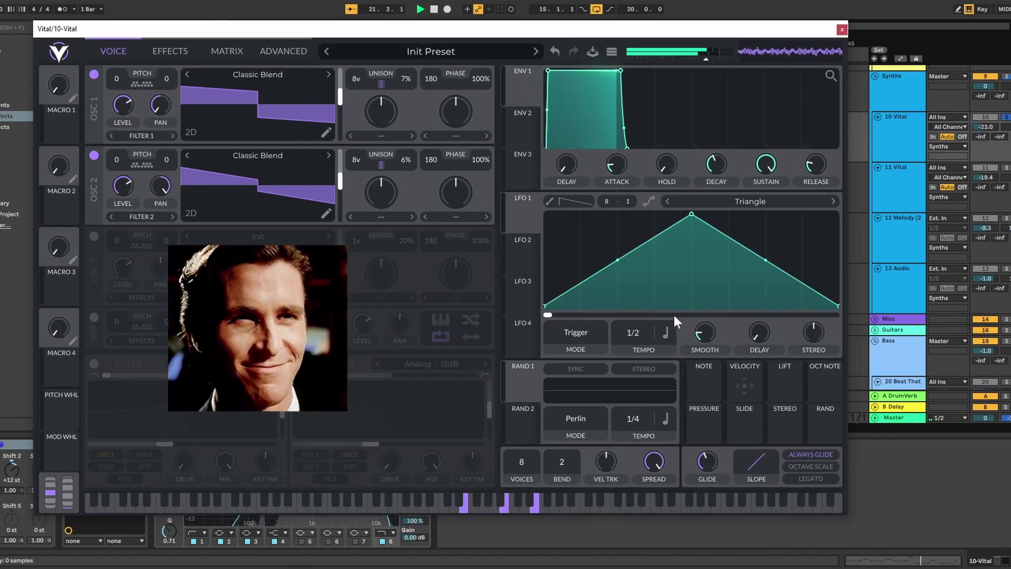
click(842, 29)
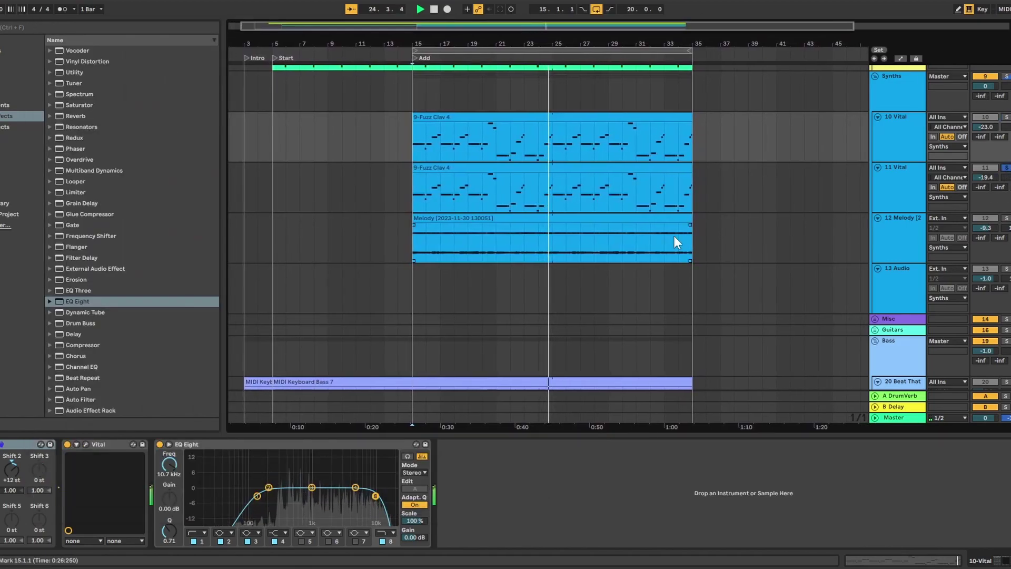
Reopen the Vital editor, review its Effects and oscillator pages, then close the window.
click(86, 444)
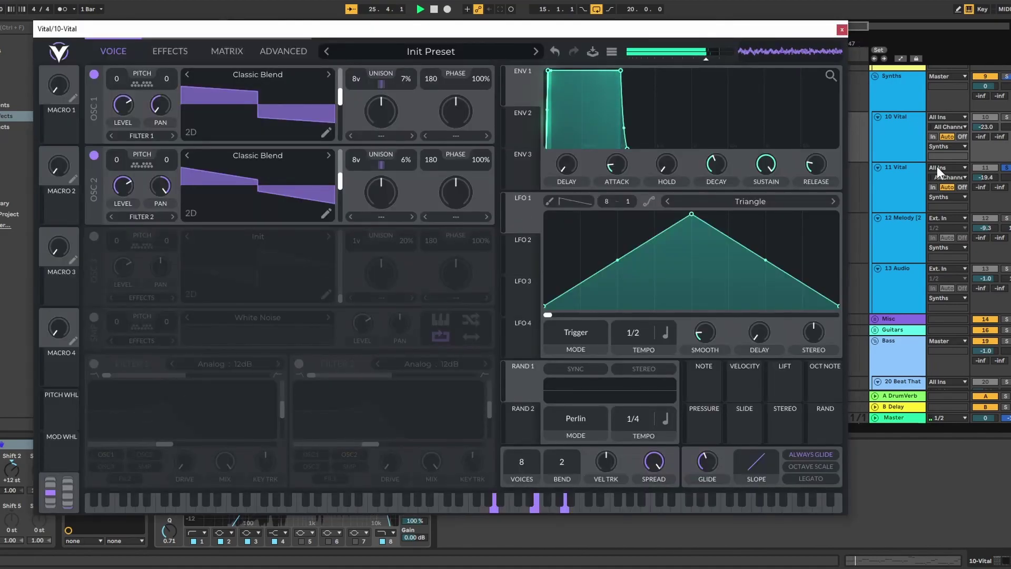
key(Down)
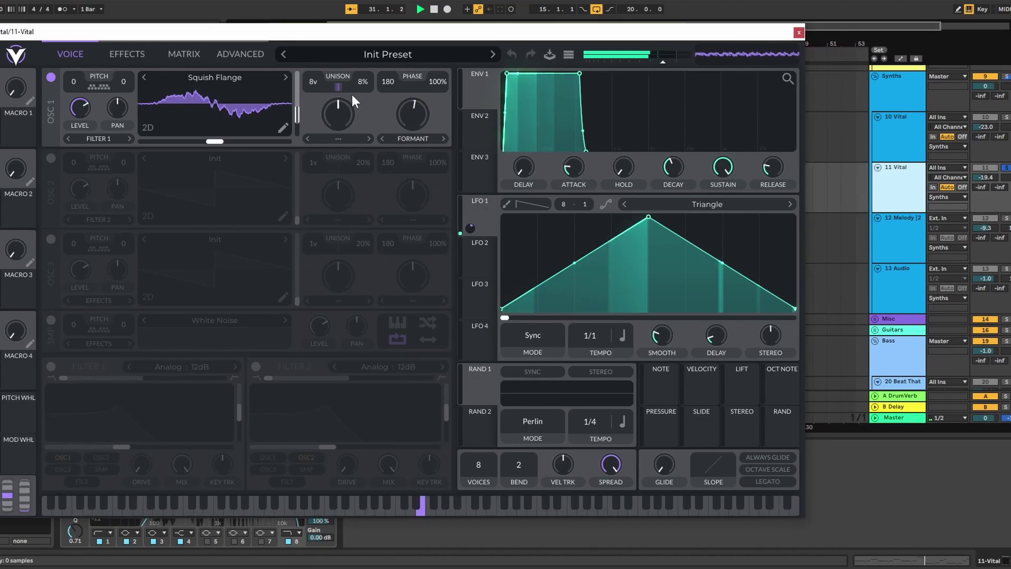
click(126, 53)
click(83, 54)
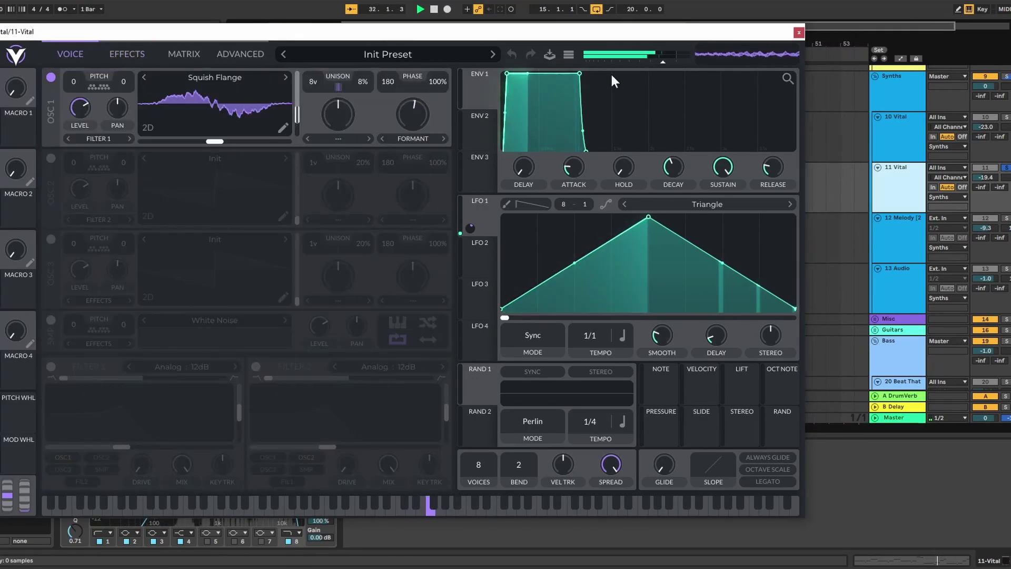
click(799, 33)
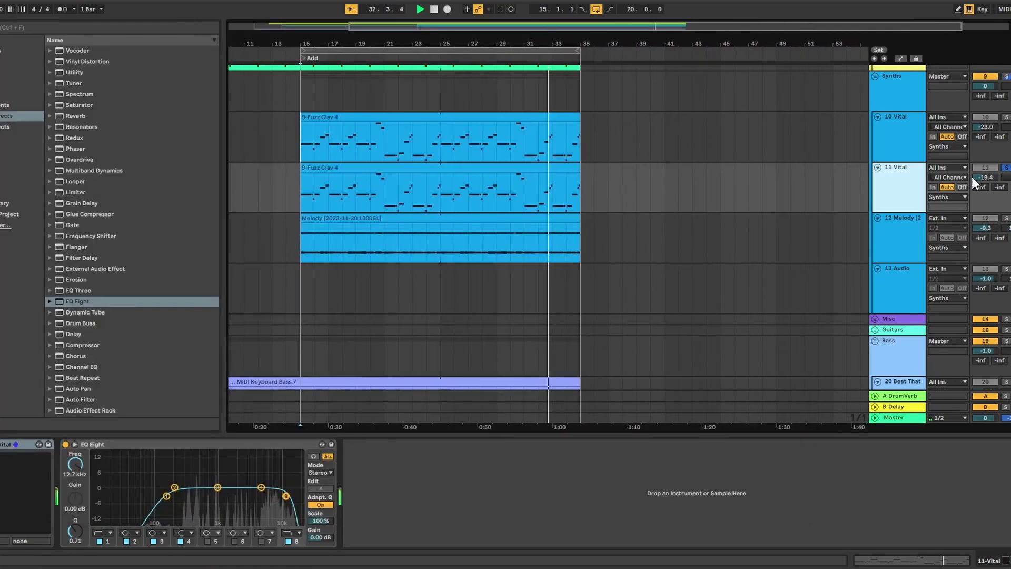
Move the solo from track 11 Vital to track 12 Melody during playback.
click(1008, 220)
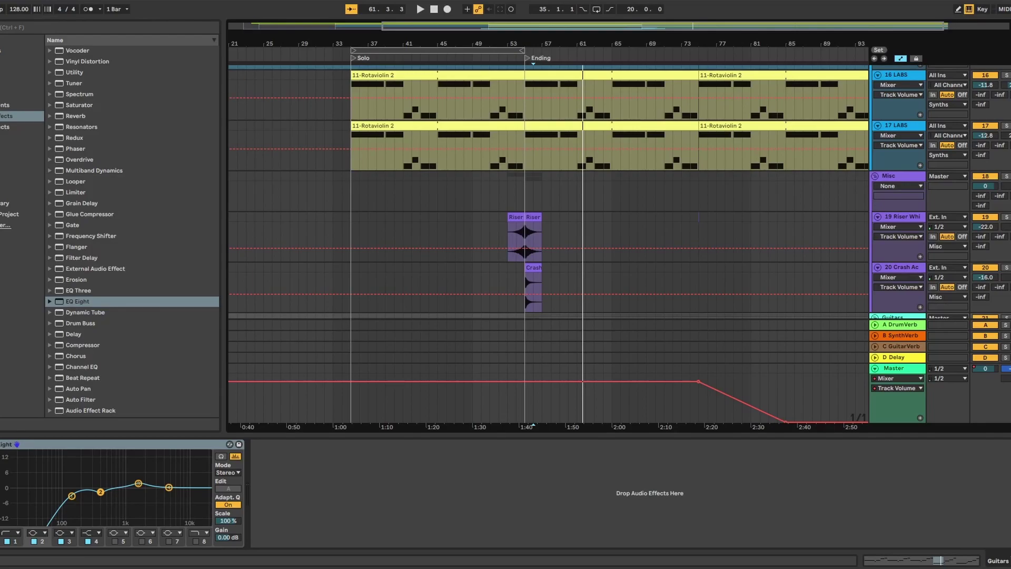
Restart playback from bar 35, the start of the Solo section.
scroll(576, 244, down, 8)
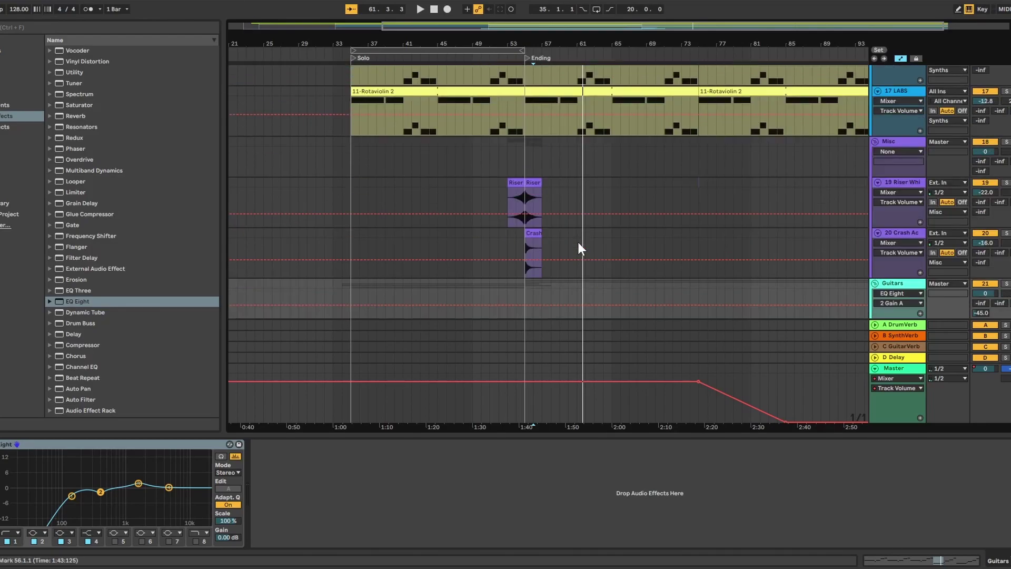
scroll(435, 186, down, 3)
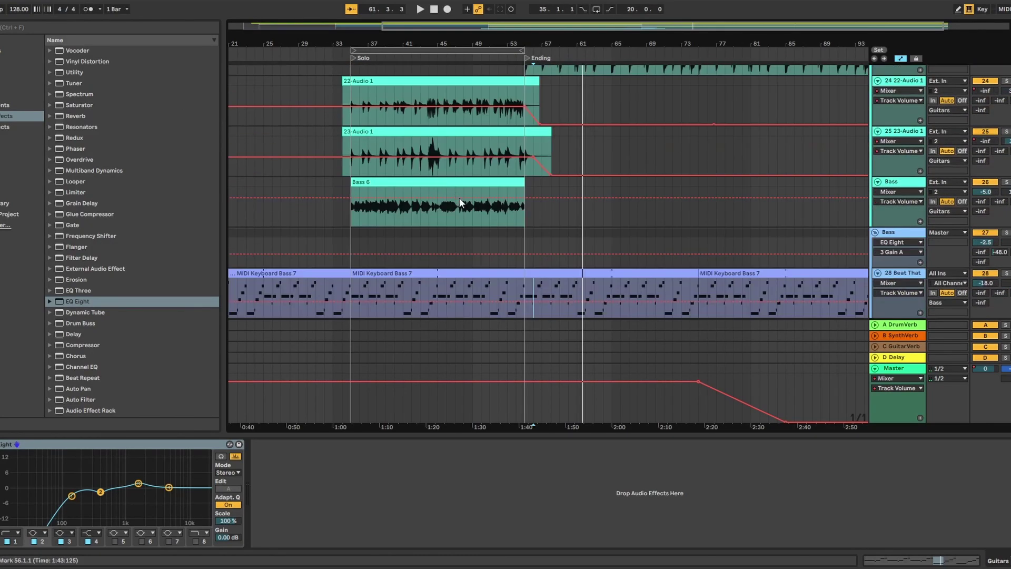
scroll(493, 213, up, 10)
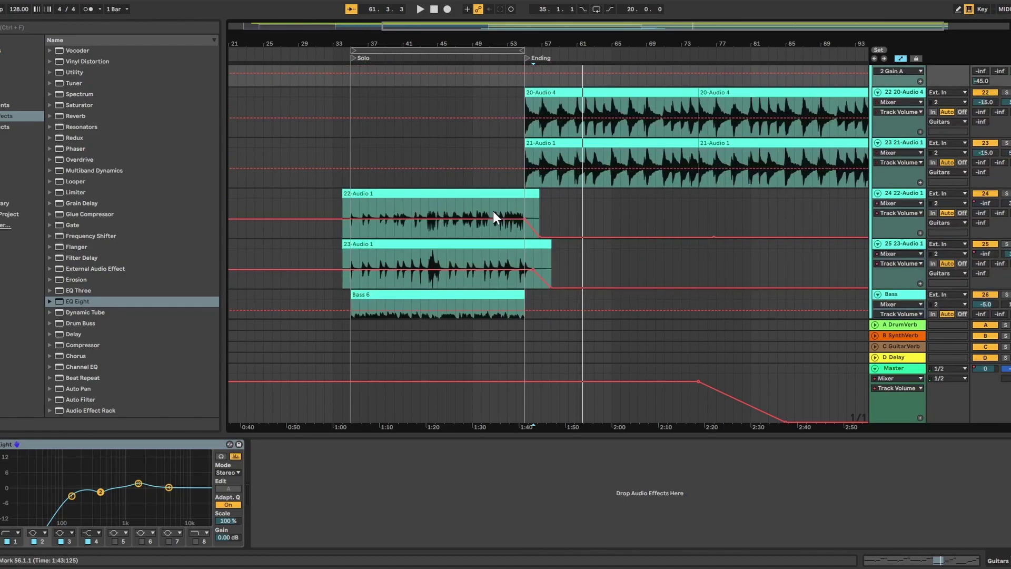
scroll(374, 189, down, 4)
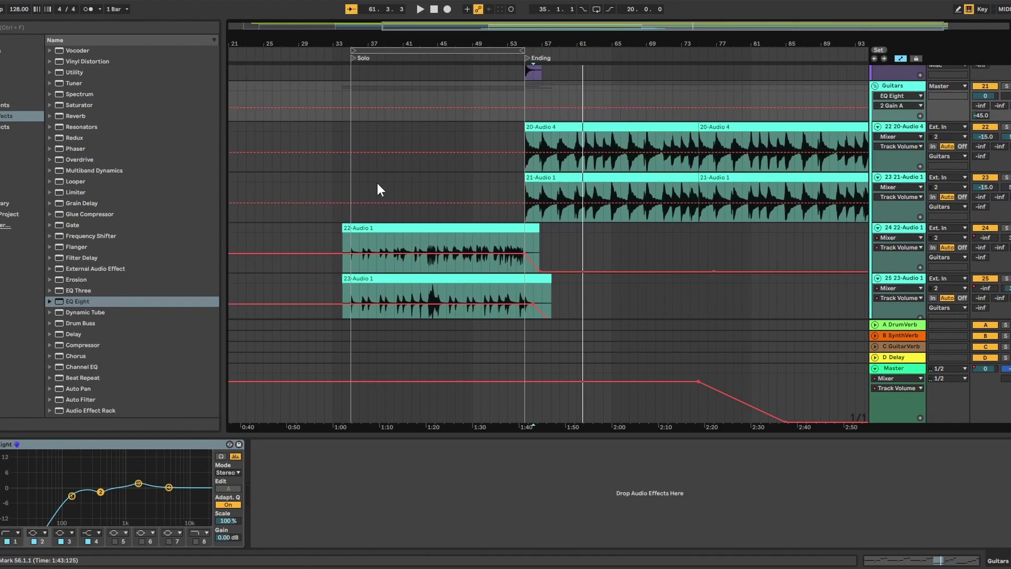
click(350, 99)
key(space)
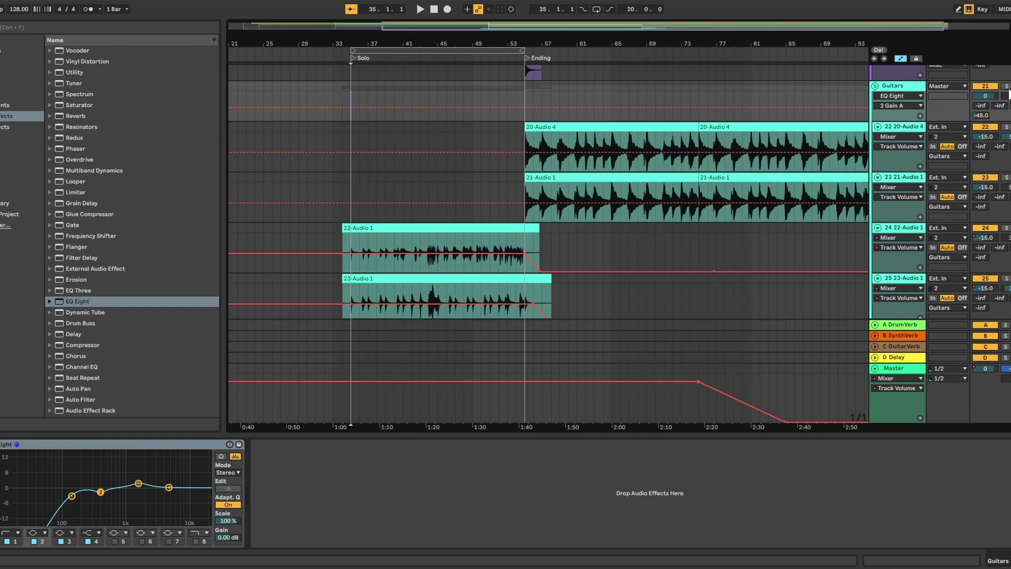
key(space)
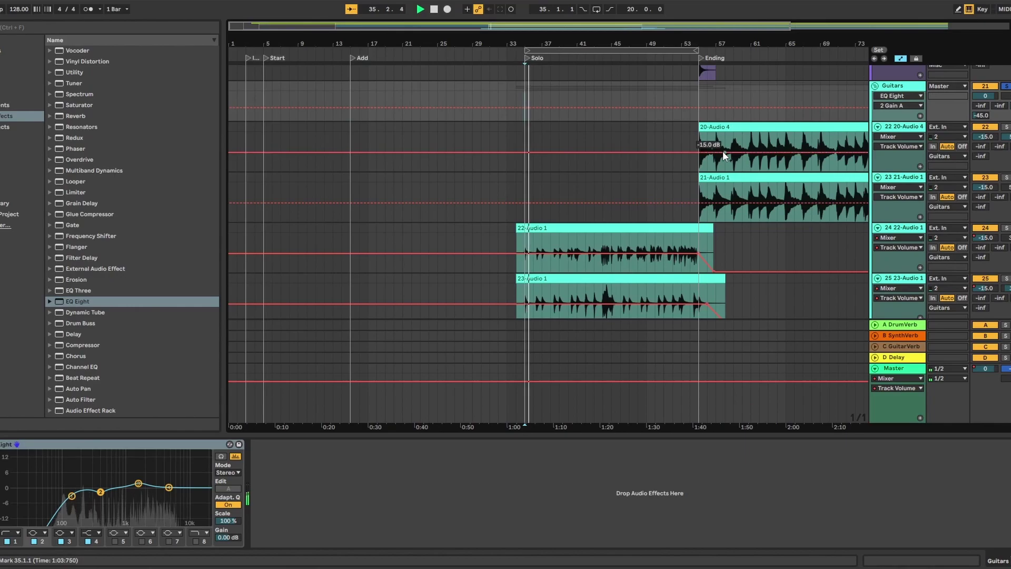
Pull the guitar's volume automation breakpoint down to -inf dB.
scroll(722, 150, down, 2)
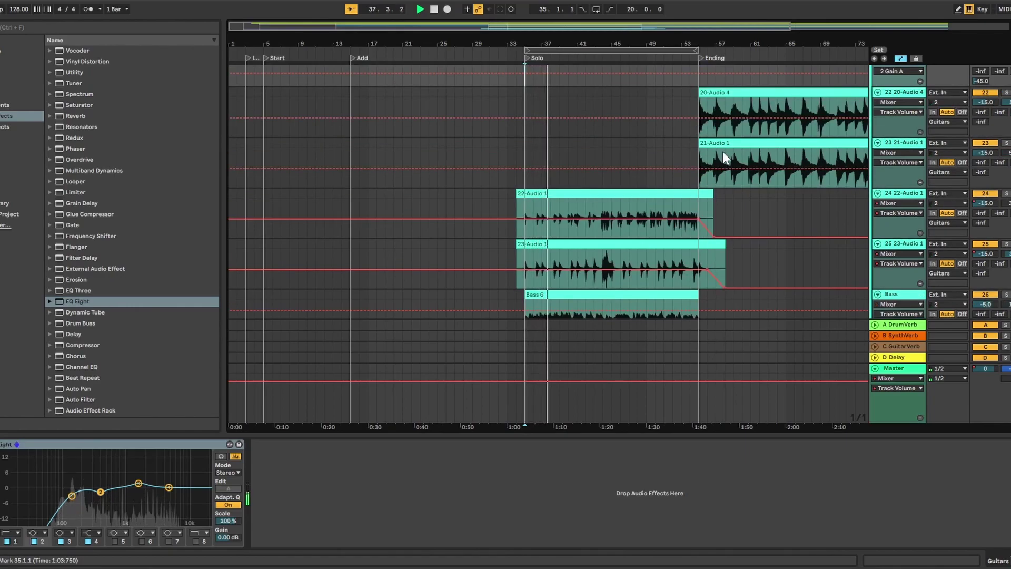
scroll(725, 157, up, 2)
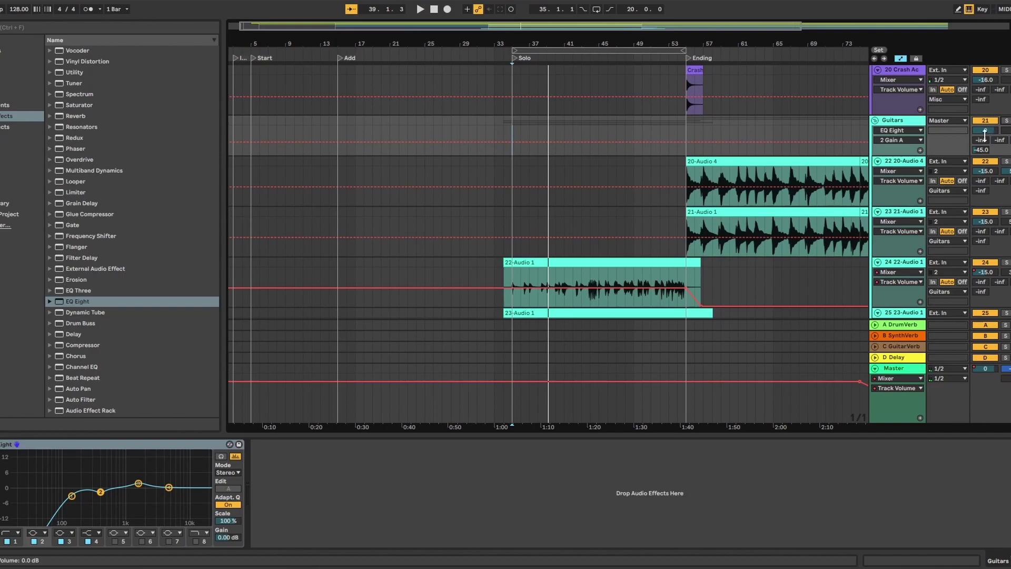
scroll(763, 142, down, 3)
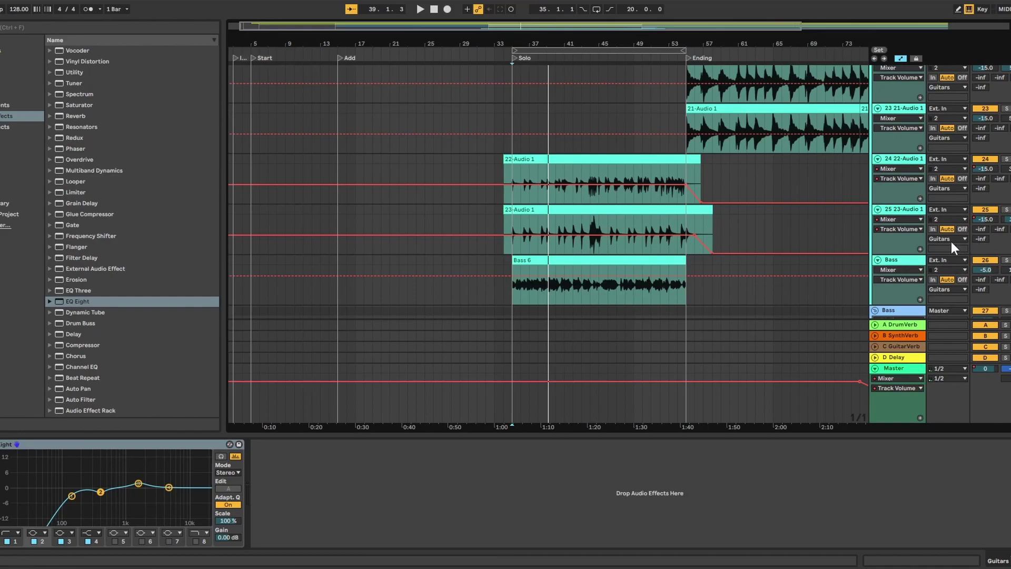
scroll(951, 241, up, 2)
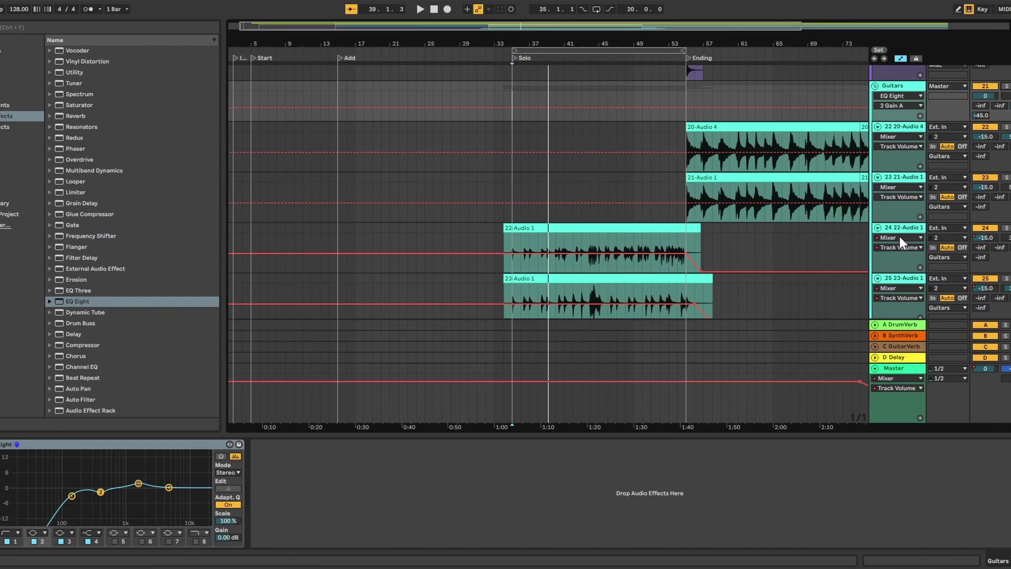
scroll(899, 236, up, 1)
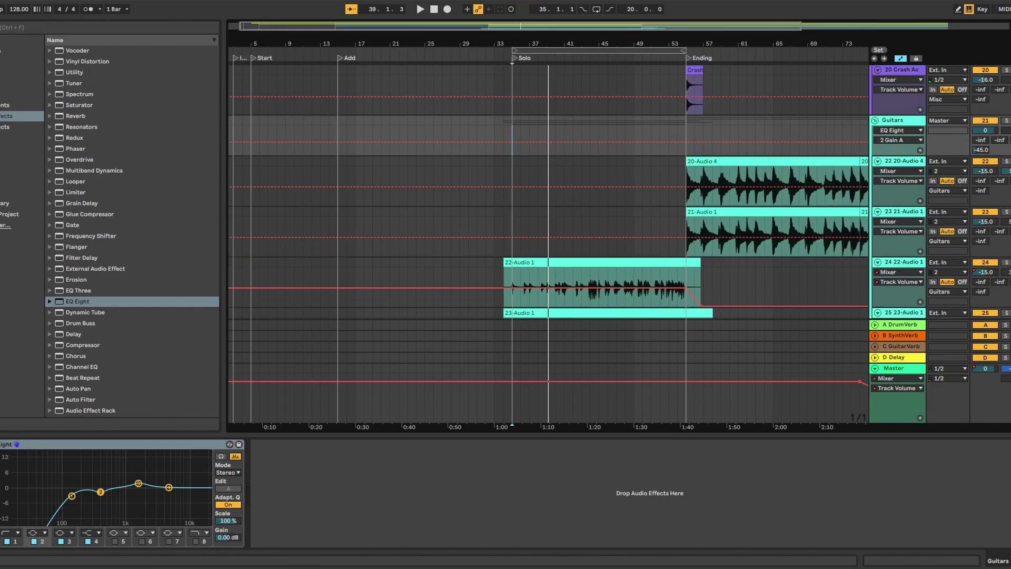
drag(703, 297, 704, 294)
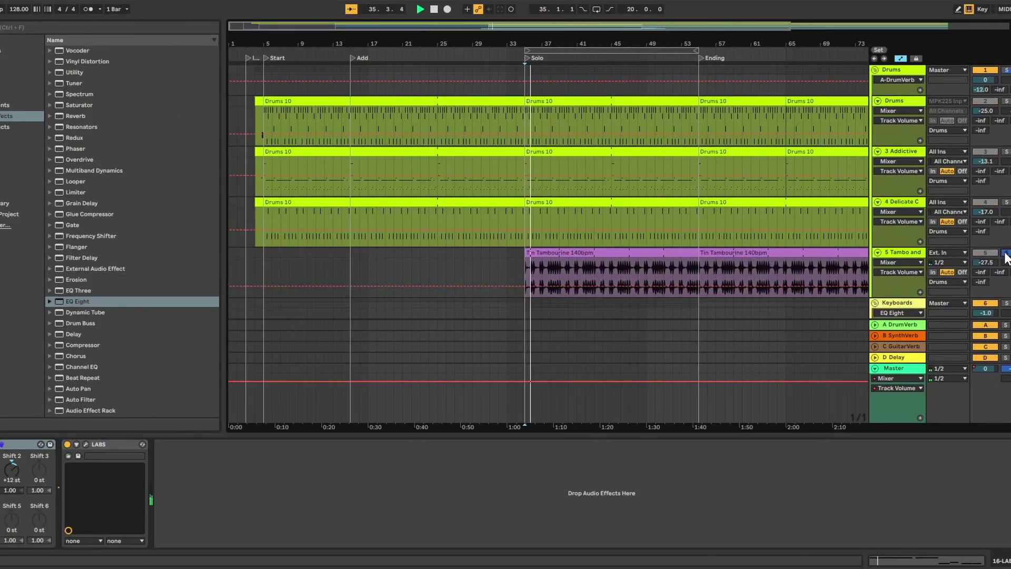
Stop playback and unfold the Keyboards group to see its synth tracks.
key(space)
click(875, 303)
scroll(802, 237, down, 6)
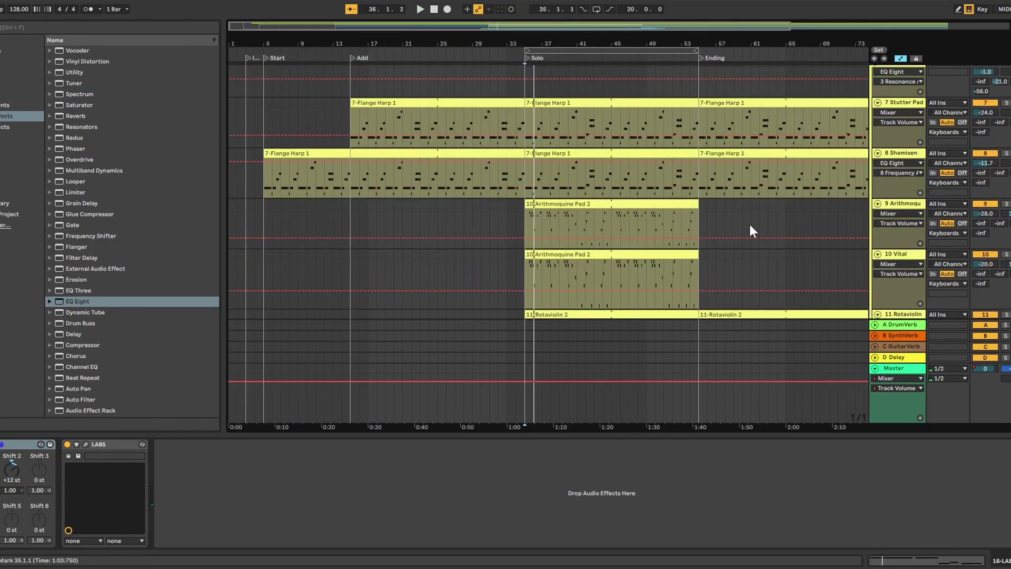
scroll(748, 229, up, 5)
scroll(748, 228, down, 5)
scroll(957, 179, up, 3)
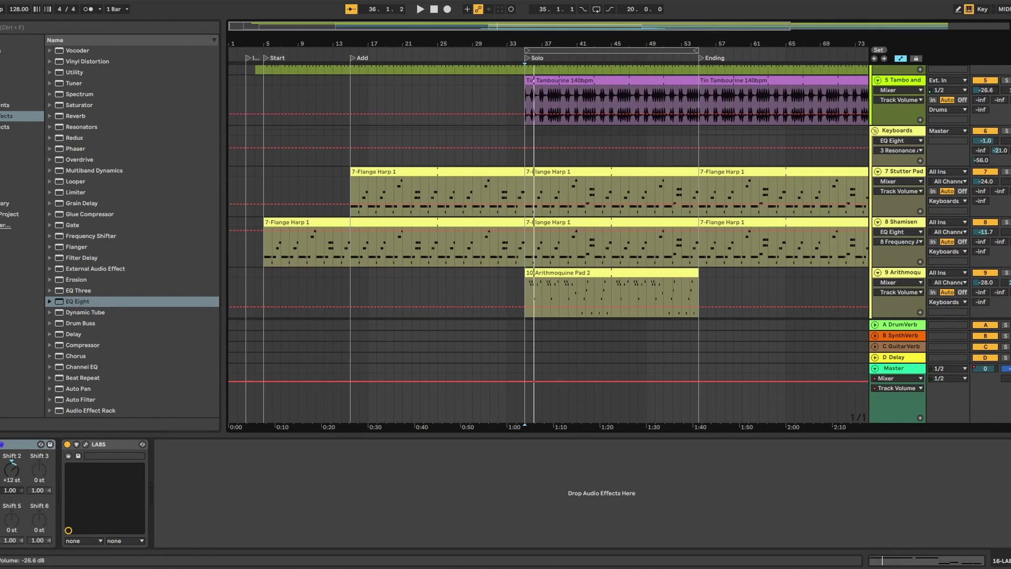
scroll(754, 172, down, 20)
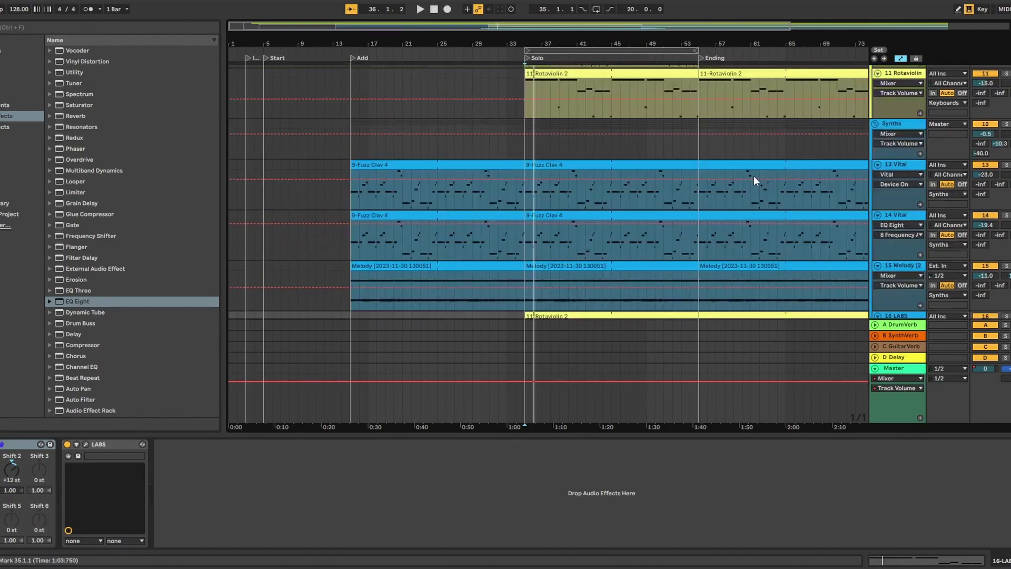
scroll(723, 171, down, 5)
scroll(722, 169, up, 4)
scroll(709, 176, right, 2)
scroll(713, 182, up, 6)
scroll(664, 182, right, 1)
scroll(800, 216, right, 2)
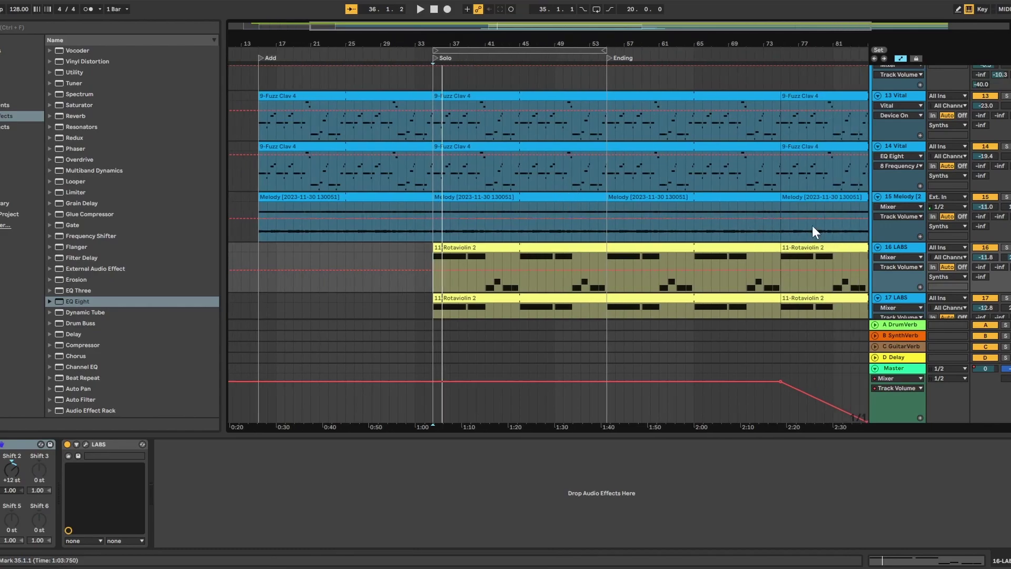
Inspect track 14 Vital's EQ Eight and the device chain of track 15 Melody.
click(908, 144)
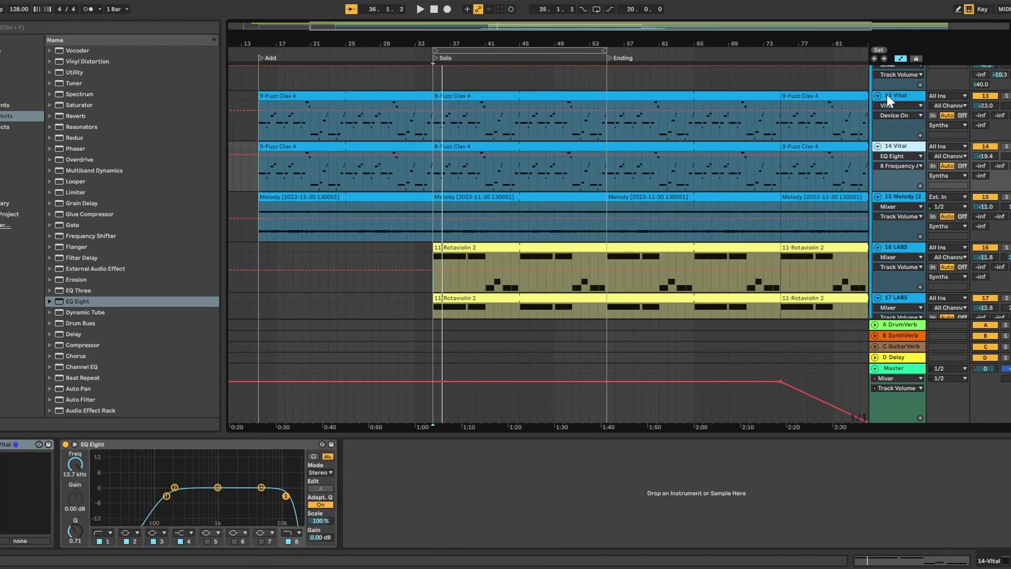
click(908, 195)
scroll(607, 276, down, 3)
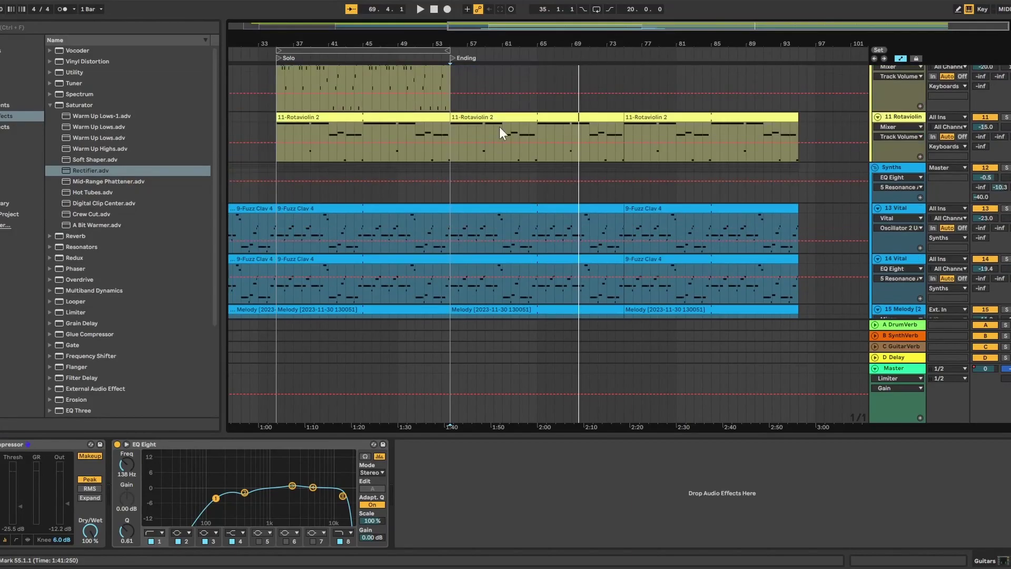
scroll(500, 129, up, 4)
scroll(548, 192, up, 4)
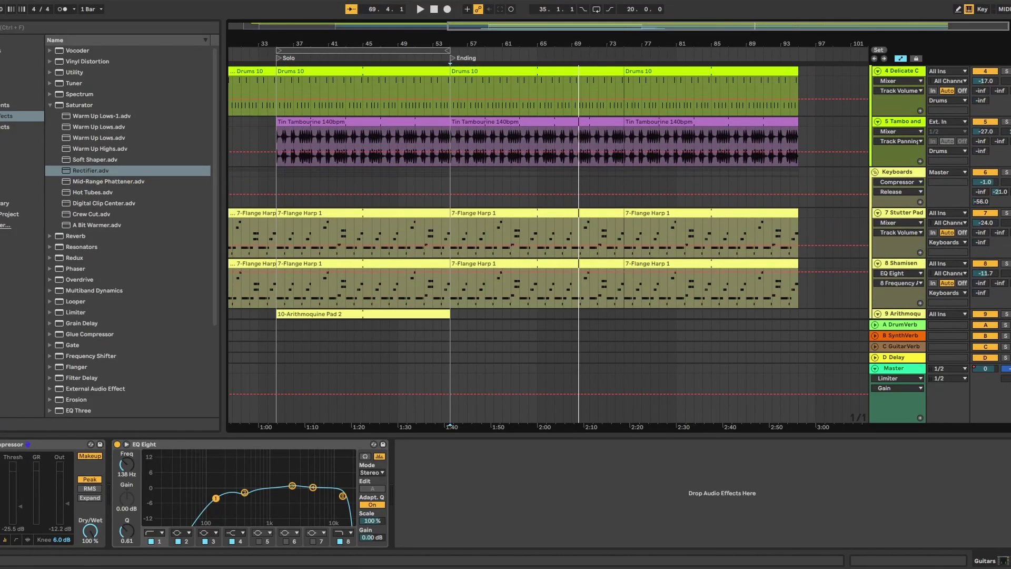
scroll(548, 193, down, 15)
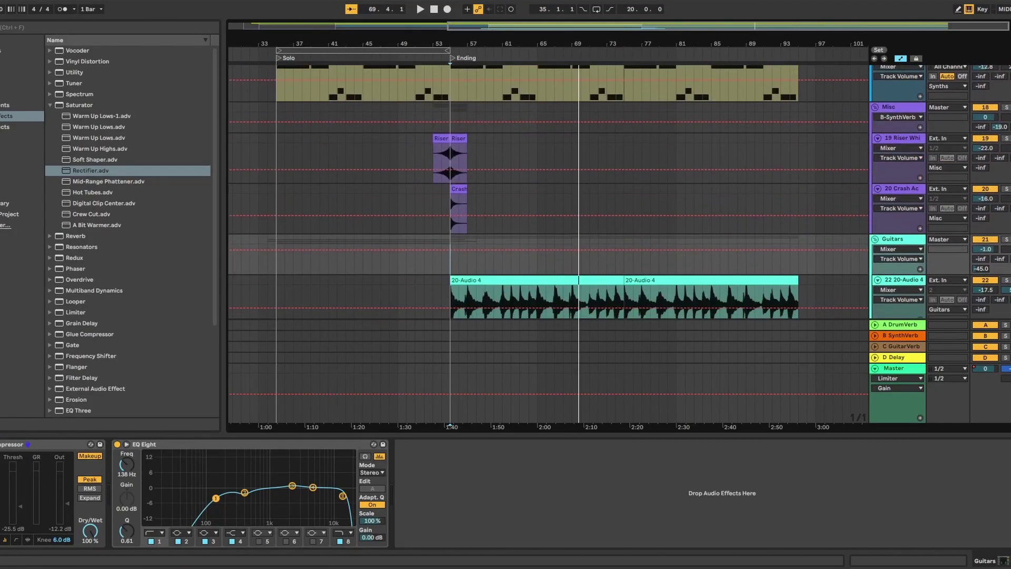
scroll(548, 192, down, 5)
scroll(548, 192, up, 20)
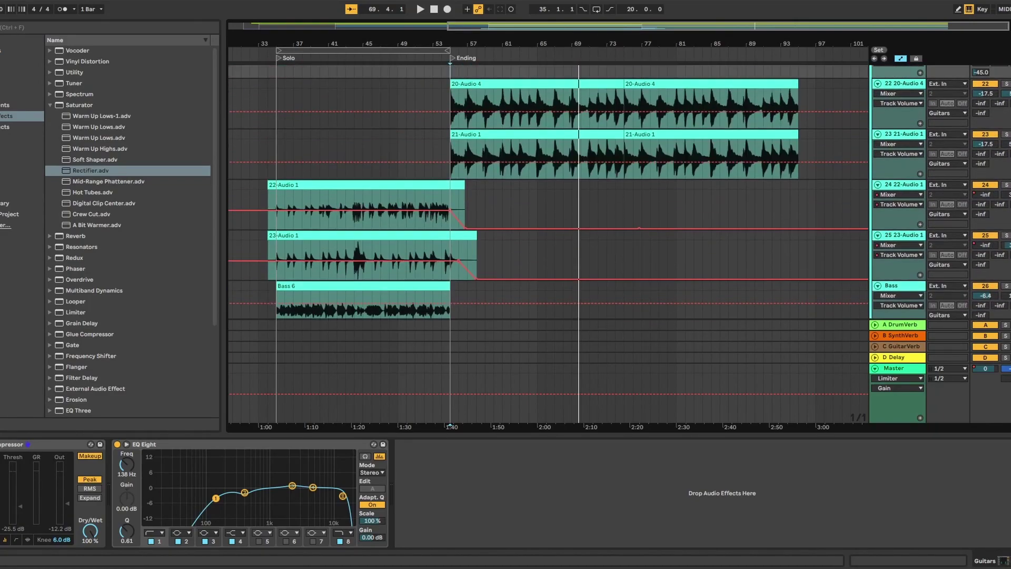
scroll(547, 193, up, 12)
In the original project, view track 11's drum kit and the Drums 10 clip.
scroll(548, 192, down, 20)
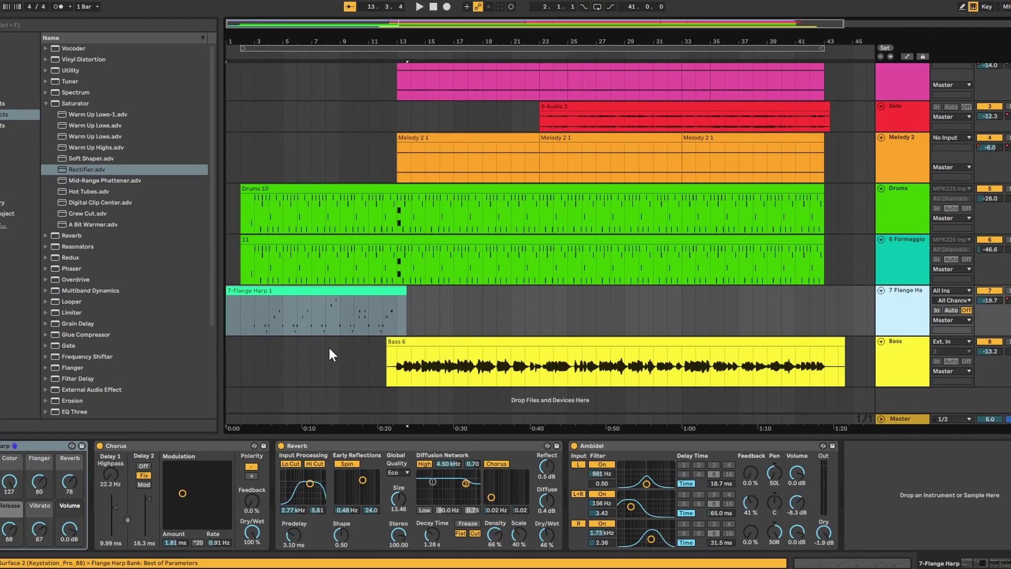
click(400, 264)
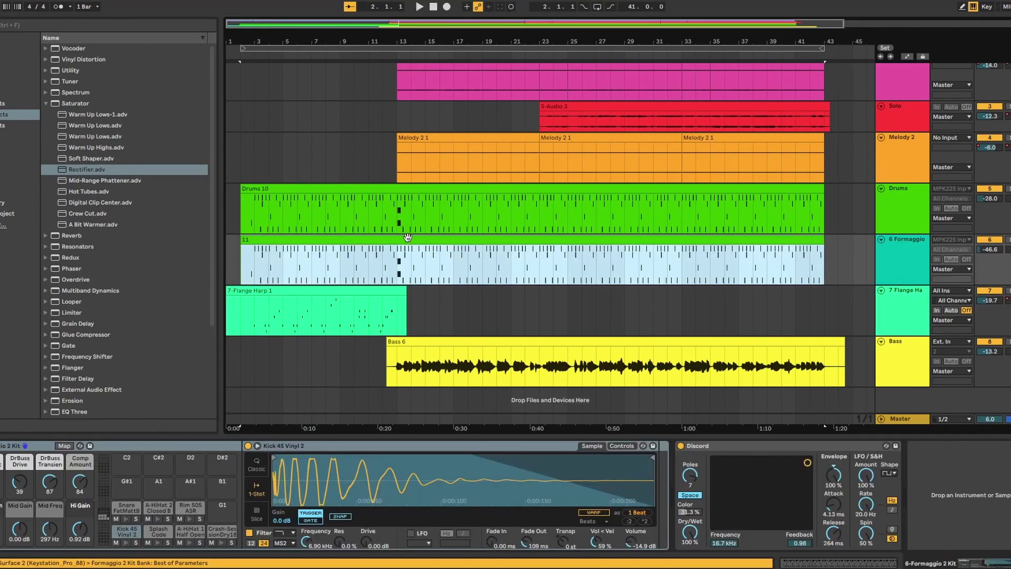
click(460, 198)
Select the Melody 2 track and place the insert marker in its Melody clip.
scroll(644, 253, up, 2)
click(435, 205)
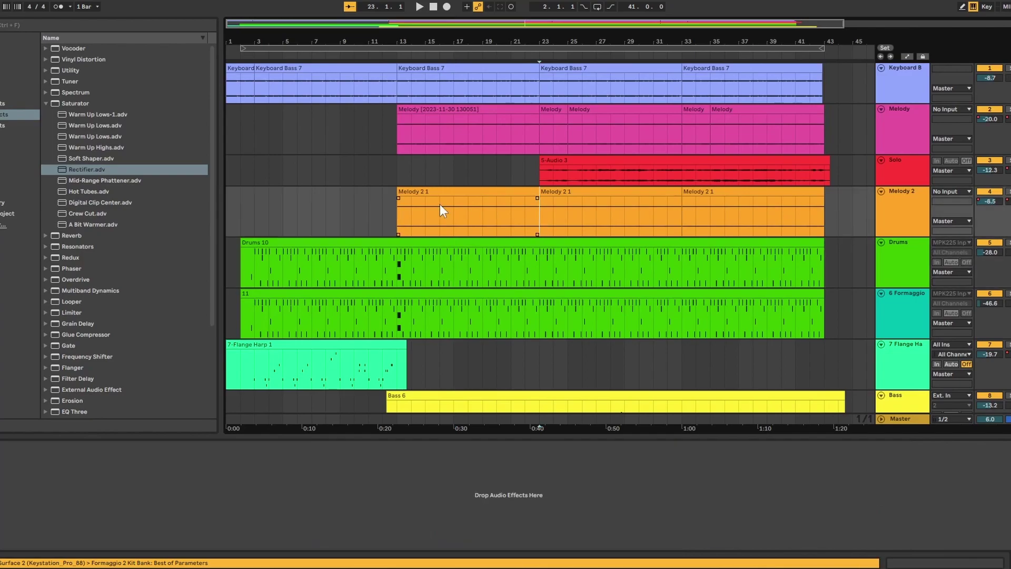
click(432, 129)
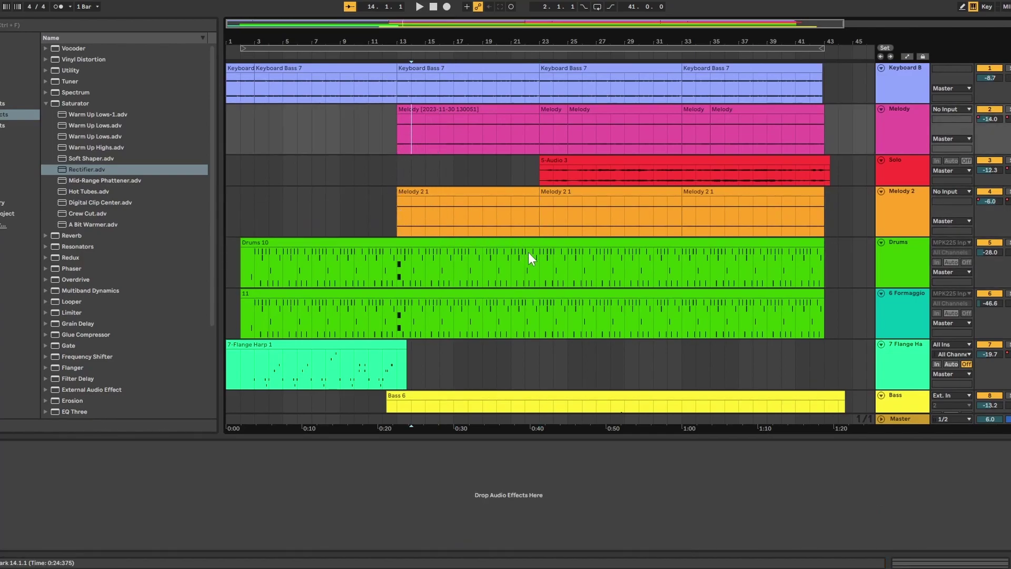